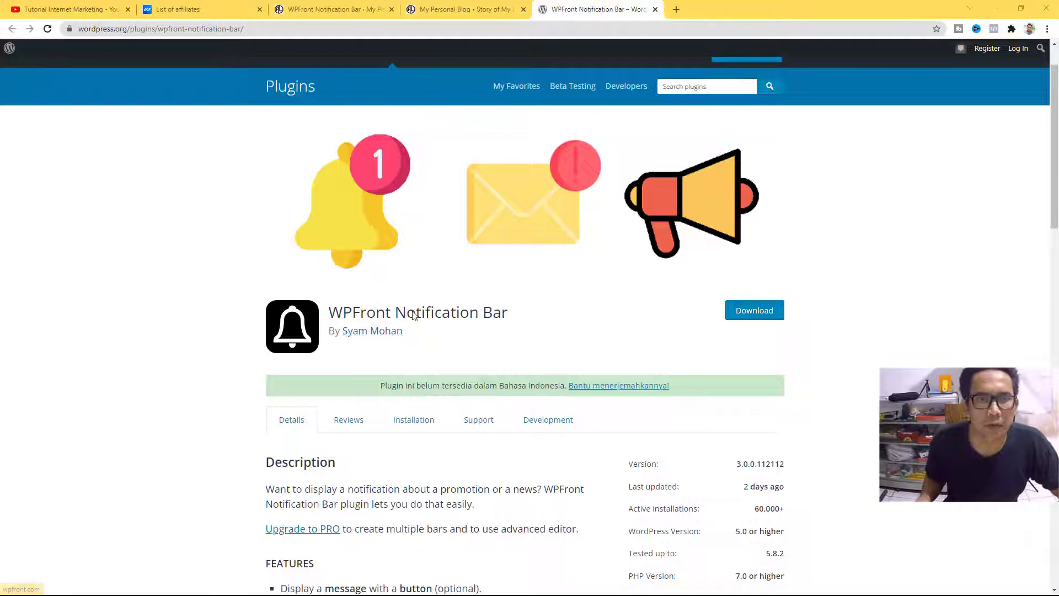
Read the description and feature list on the WPFront Notification Bar plugin page.
scroll(178, 304, "down", 2)
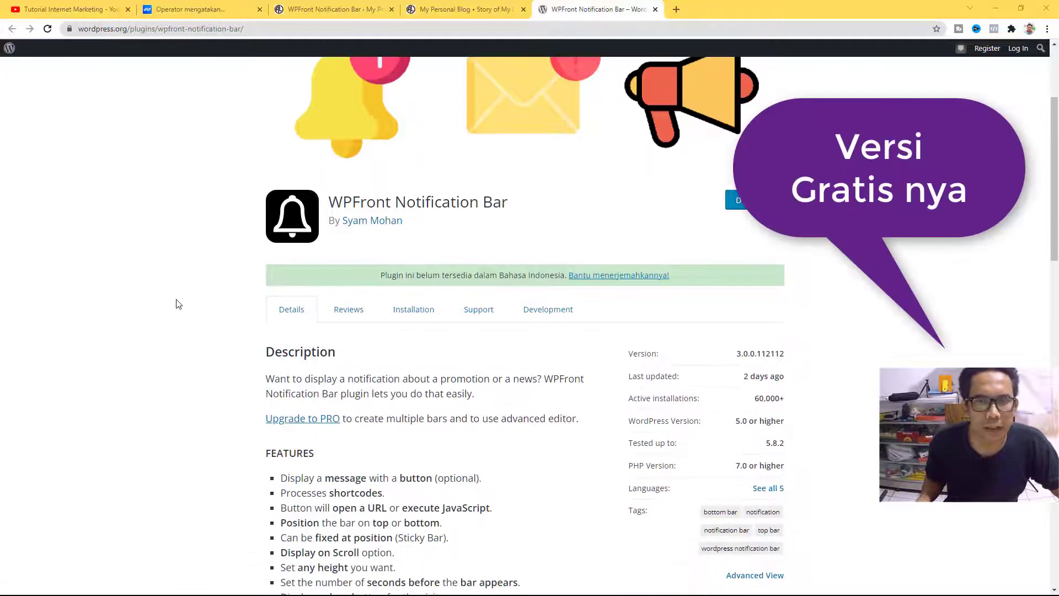
scroll(178, 304, "down", 3)
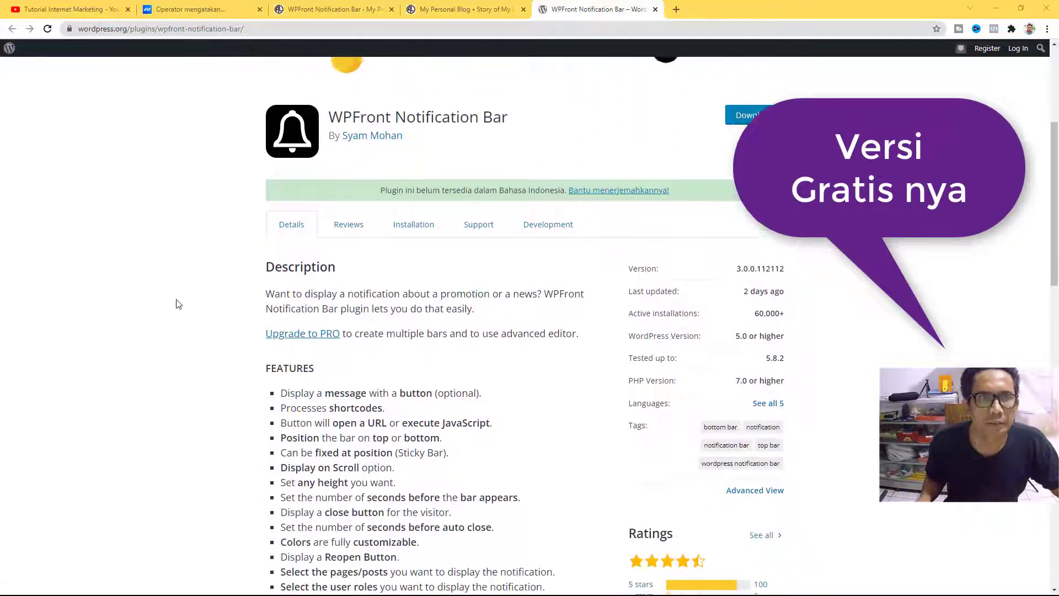
scroll(178, 304, "up", 2)
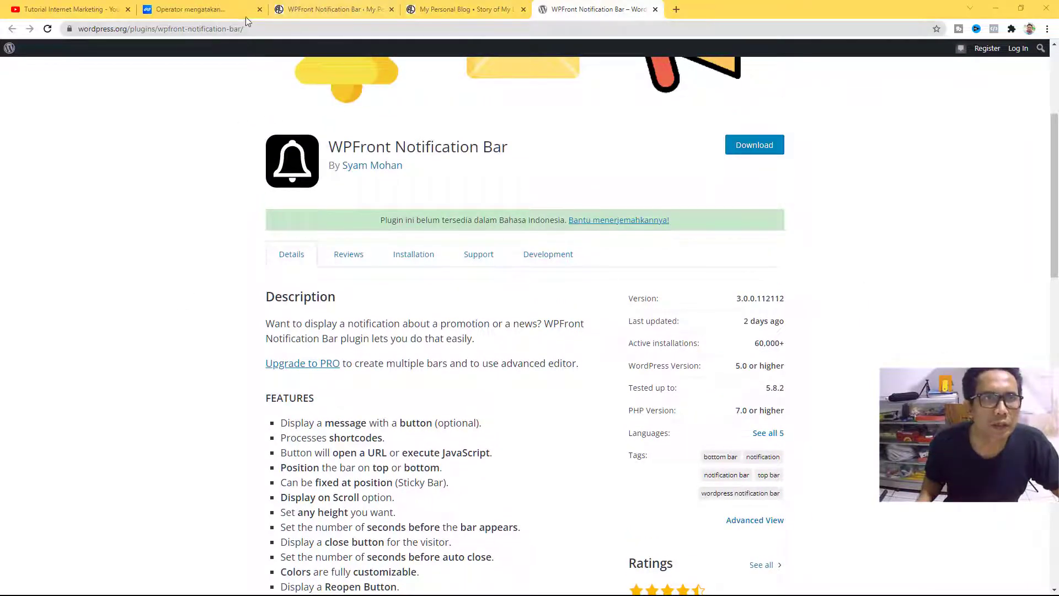
Open the My Personal Blog homepage and reload it to view its notification bar.
left_click(445, 10)
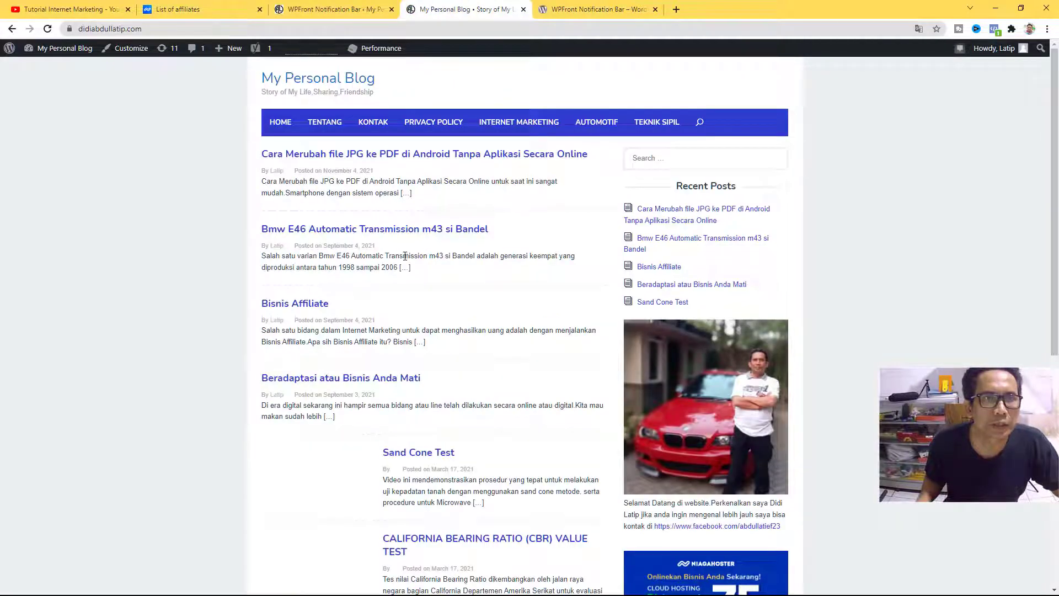
scroll(406, 256, "down", 5)
scroll(405, 255, "up", 5)
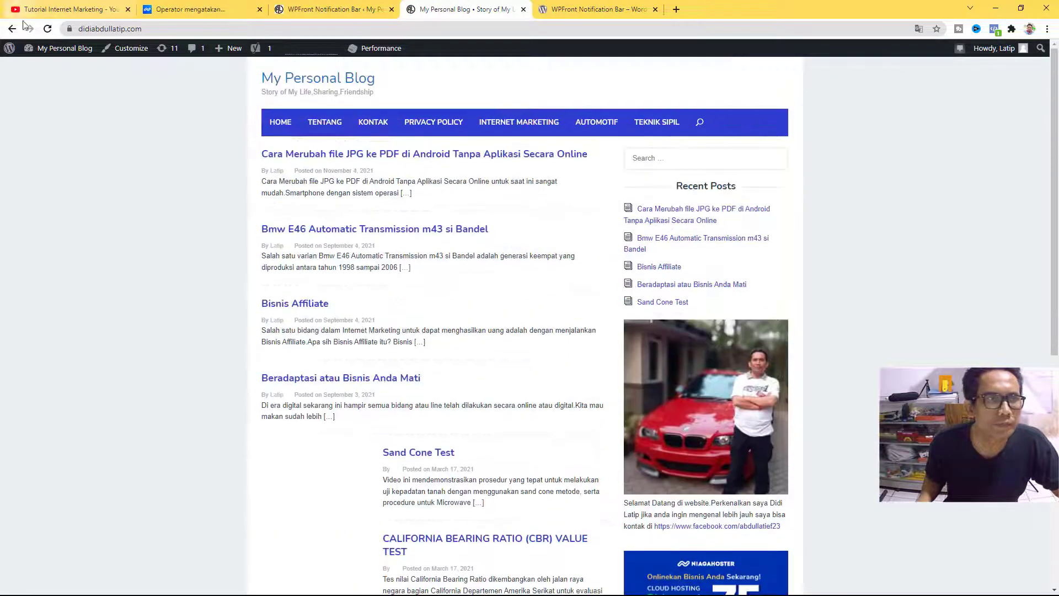
left_click(48, 29)
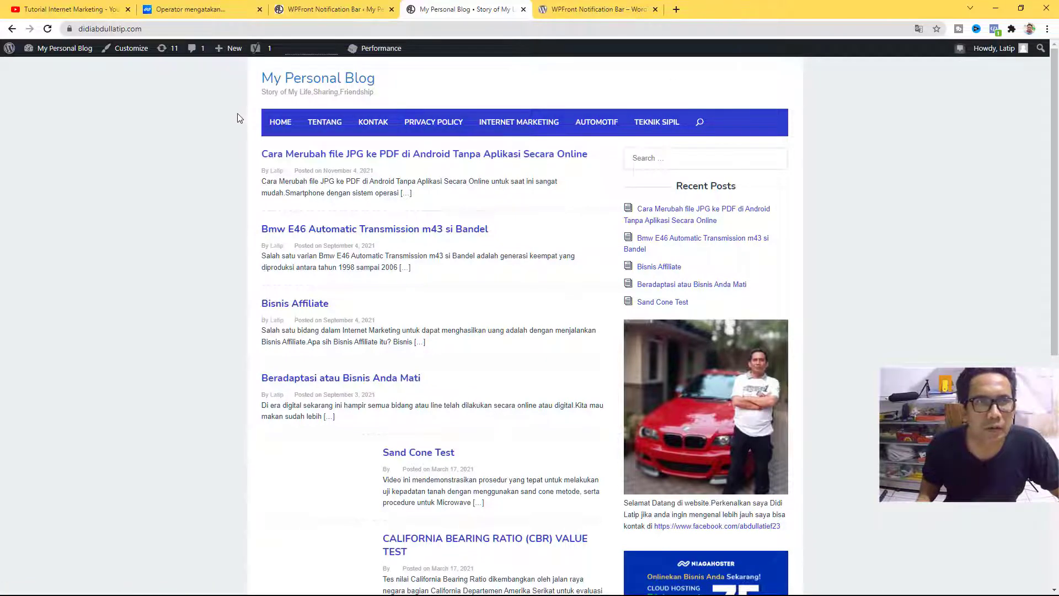
left_click(47, 29)
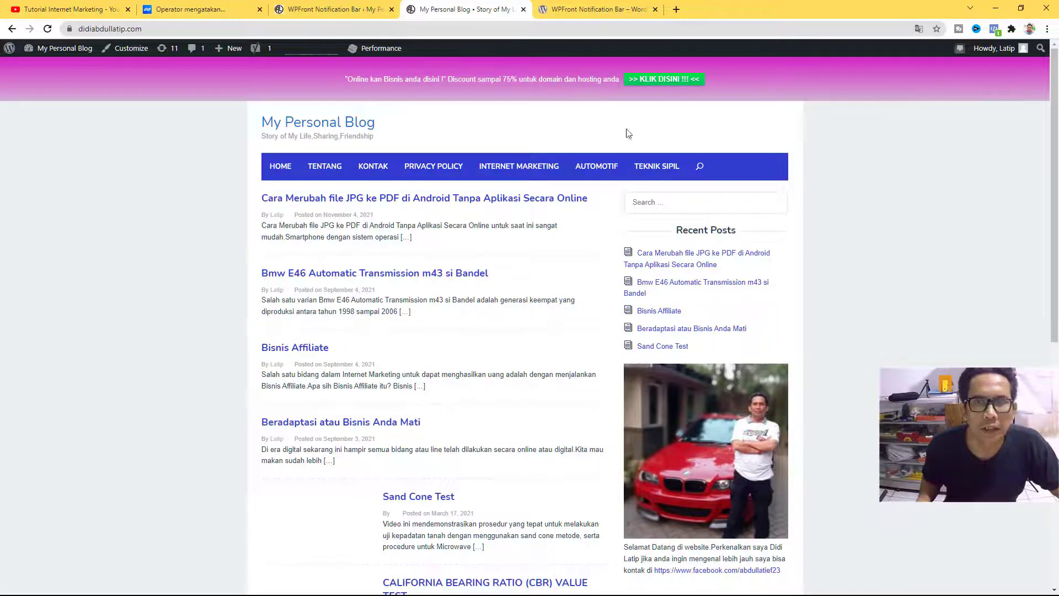
Test the notification bar's ">> KLIK DISINI !!! <<" link and close the Niagahoster page it opens.
left_click(660, 80)
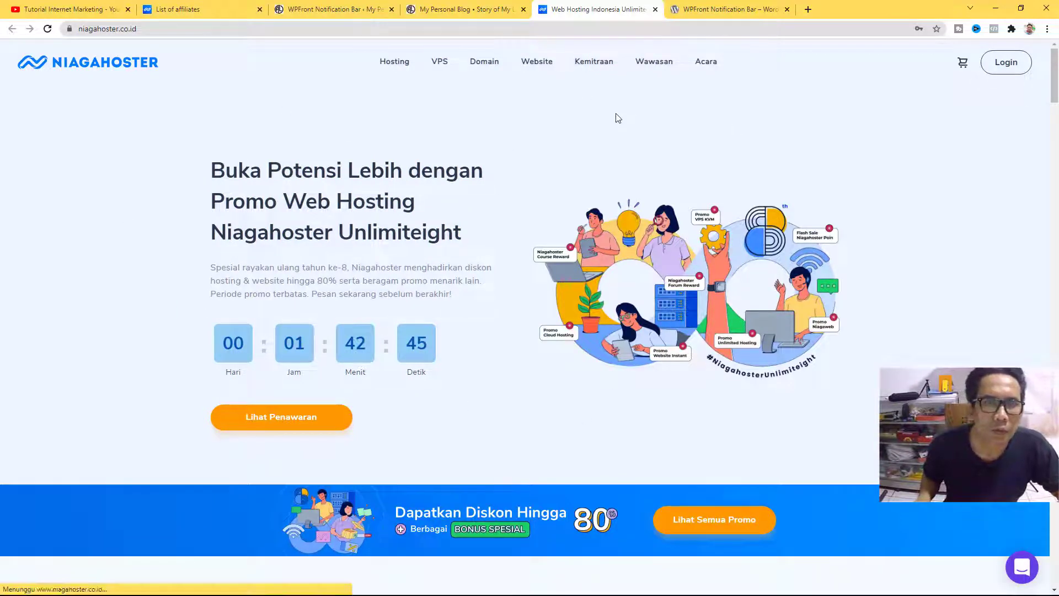
left_click(787, 9)
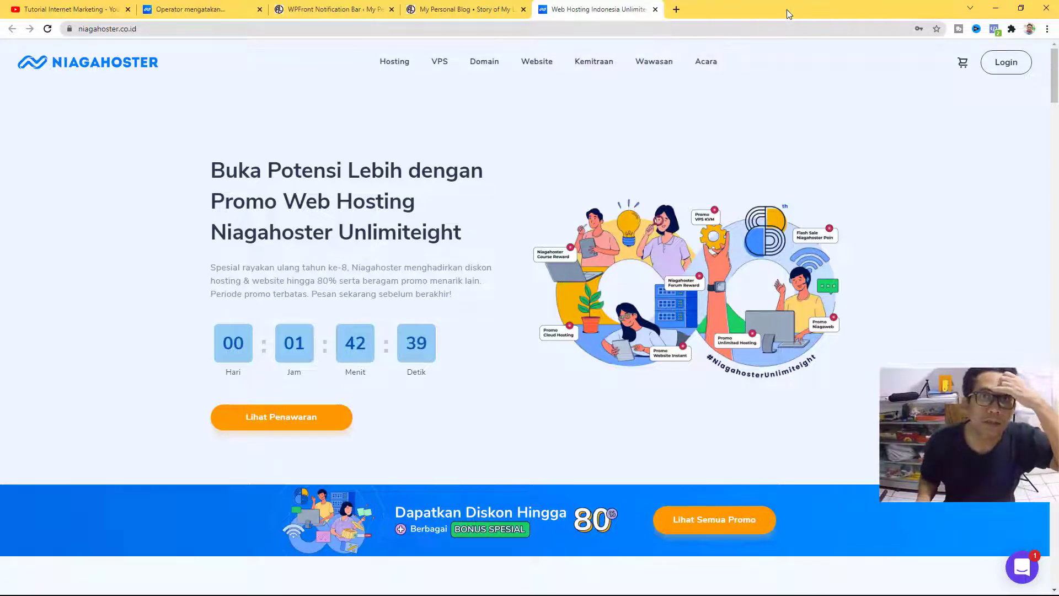
left_click(441, 8)
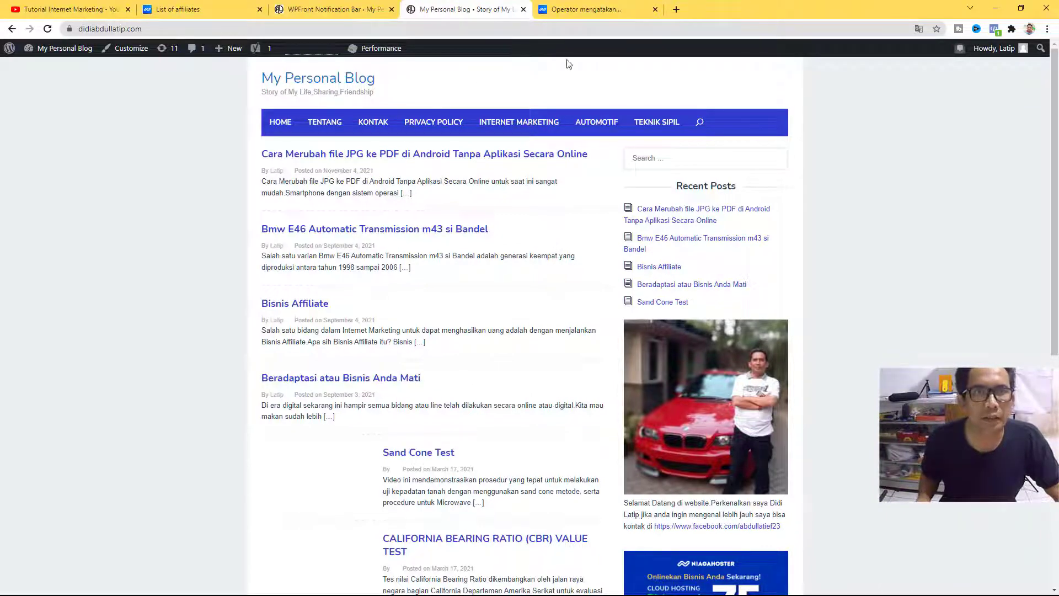
left_click(316, 10)
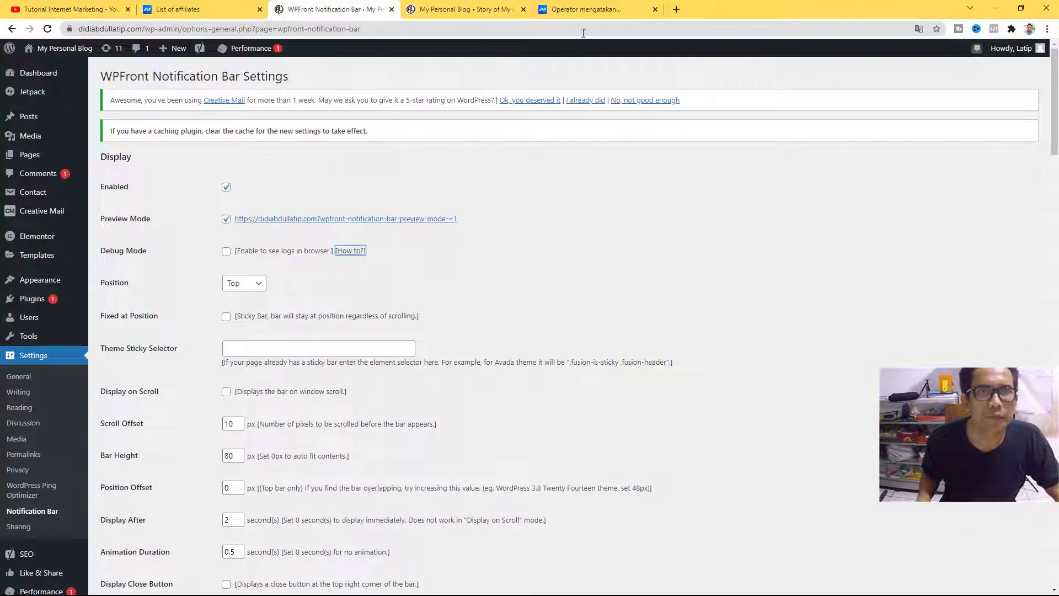
left_click(586, 10)
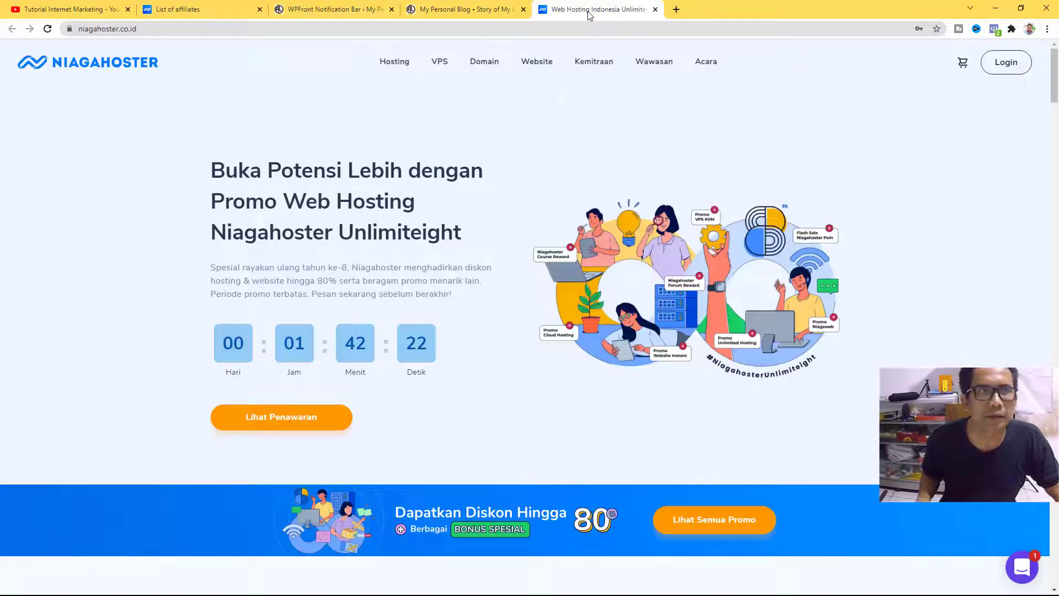
left_click(655, 9)
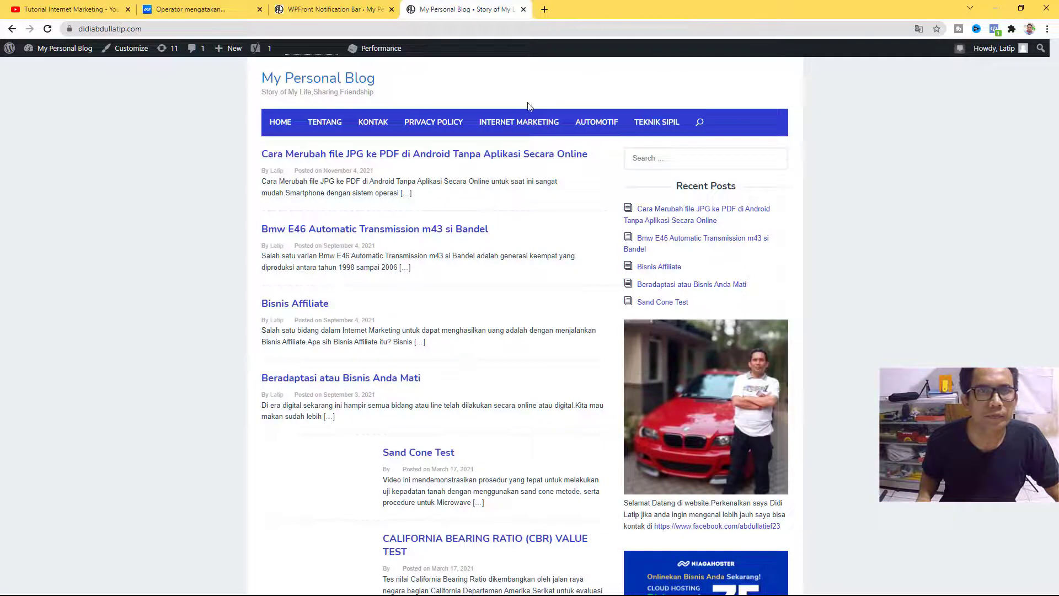
Search Google for WPFront Notification Bar, open its WordPress.org plugin page in place of the search results, and view the description.
left_click(544, 10)
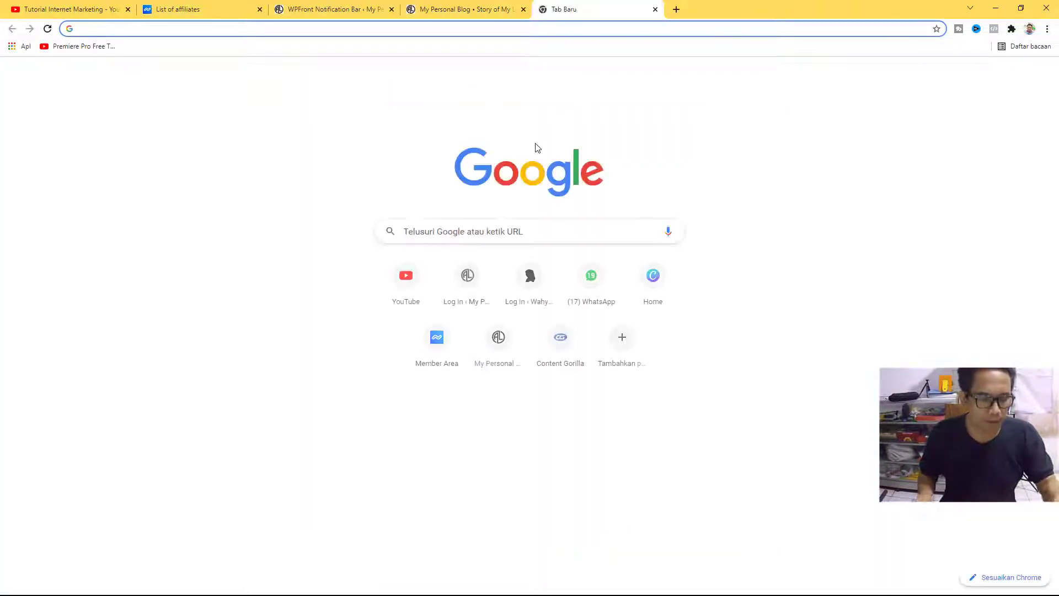
type("wp.koon.tools")
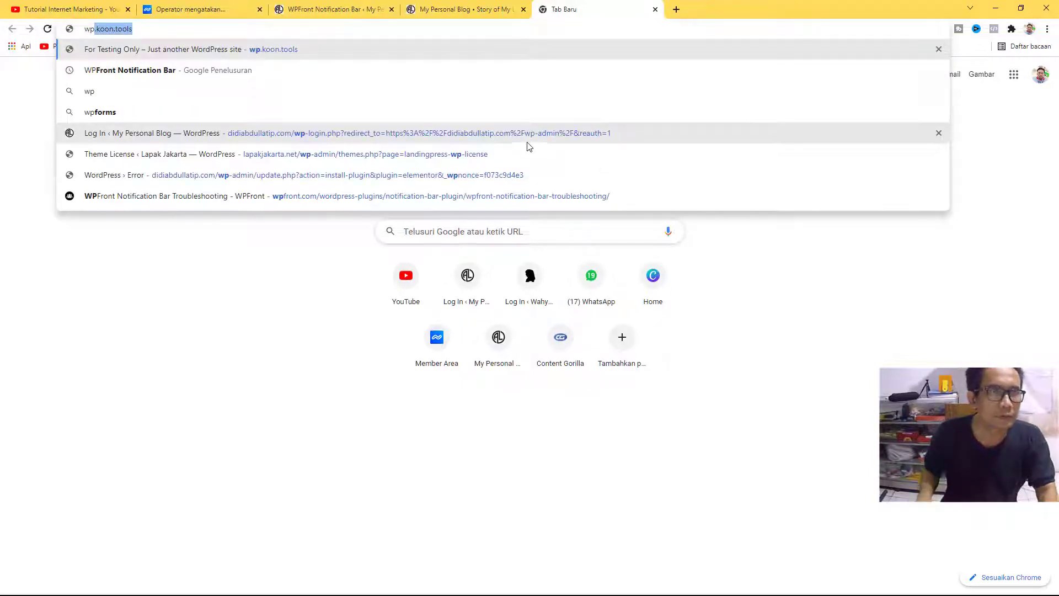
left_click(212, 72)
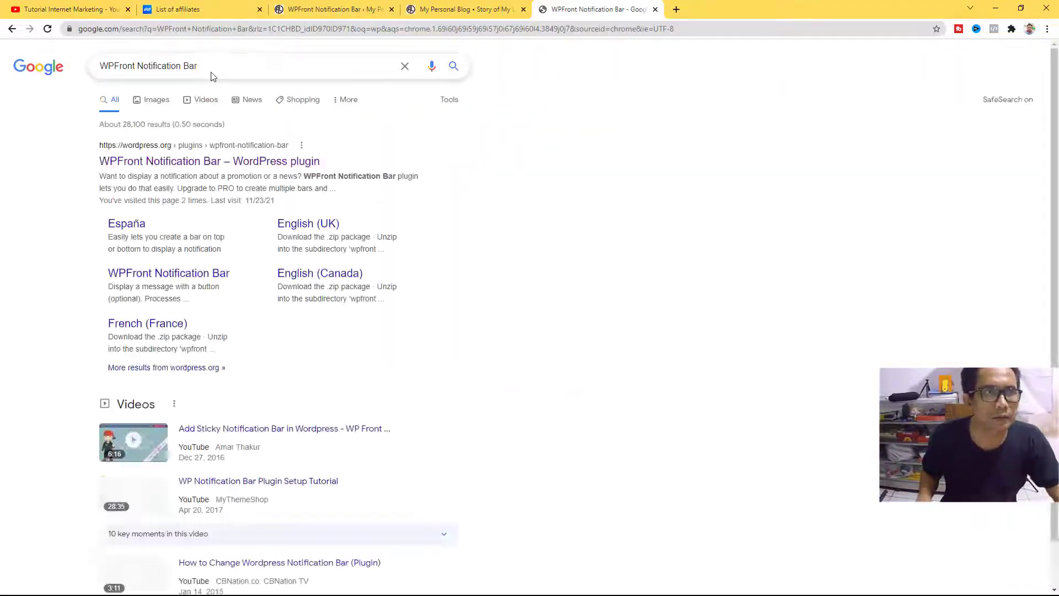
middle_click(209, 169)
left_click(717, 9)
left_click(655, 9)
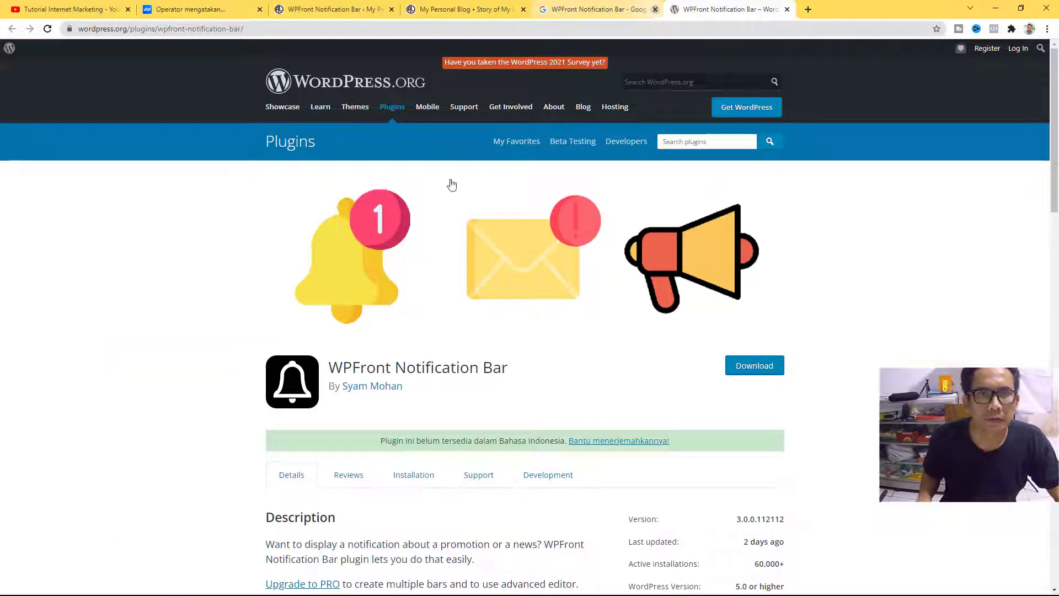
scroll(90, 324, "down", 4)
scroll(110, 328, "down", 1)
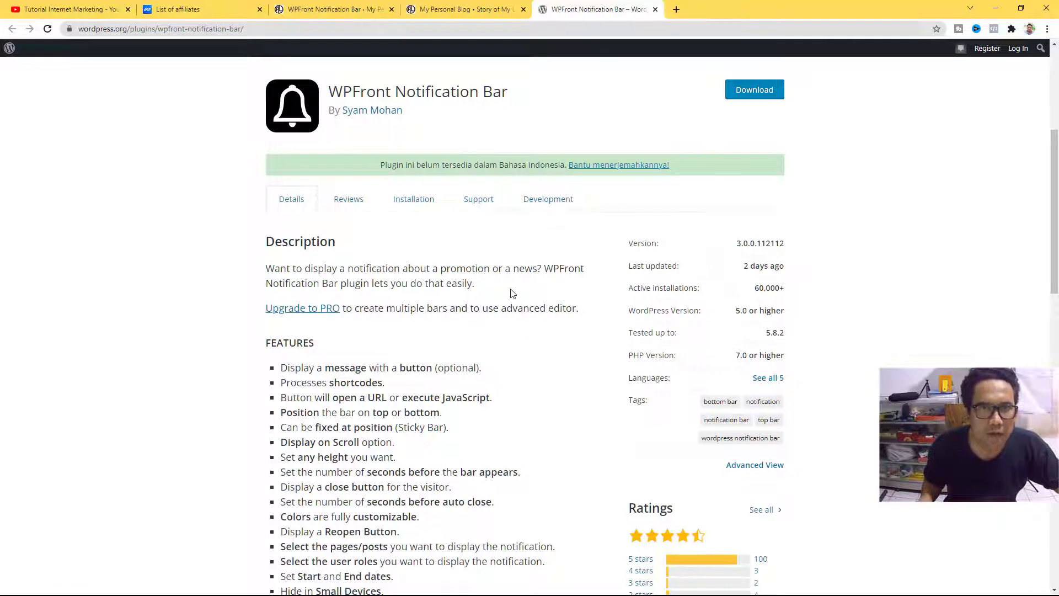
Enable Fixed at Position in the WPFront Notification Bar settings, save the changes, and reload the blog homepage to check the bar.
left_click(447, 11)
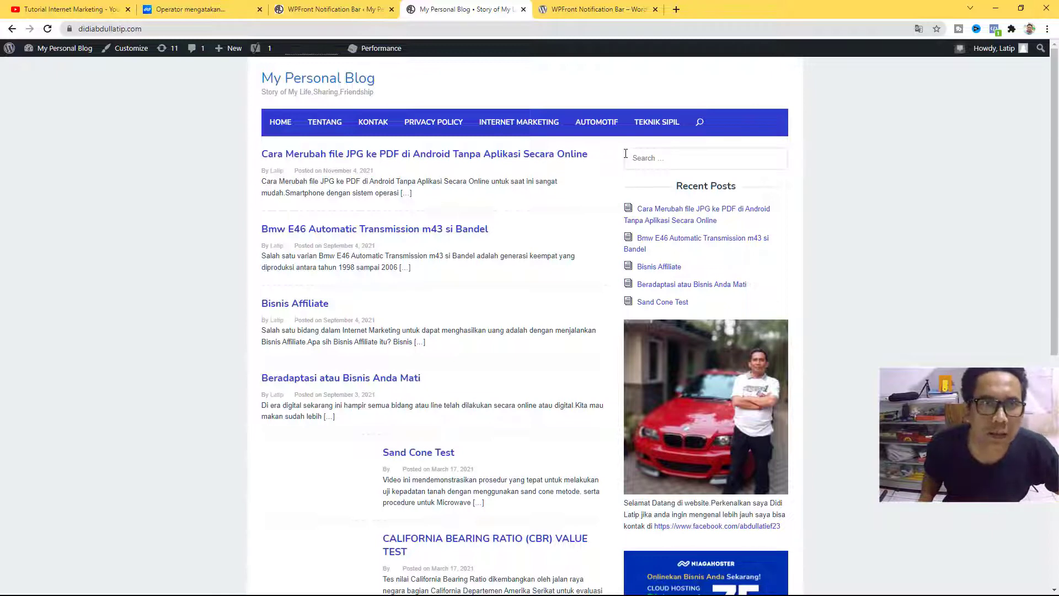
left_click(48, 29)
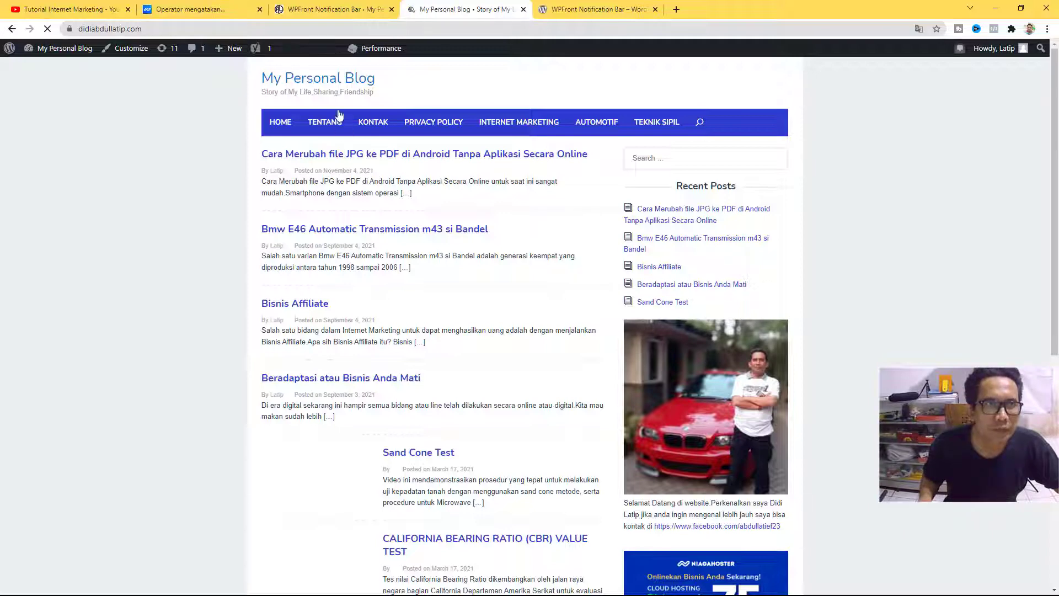
left_click(319, 7)
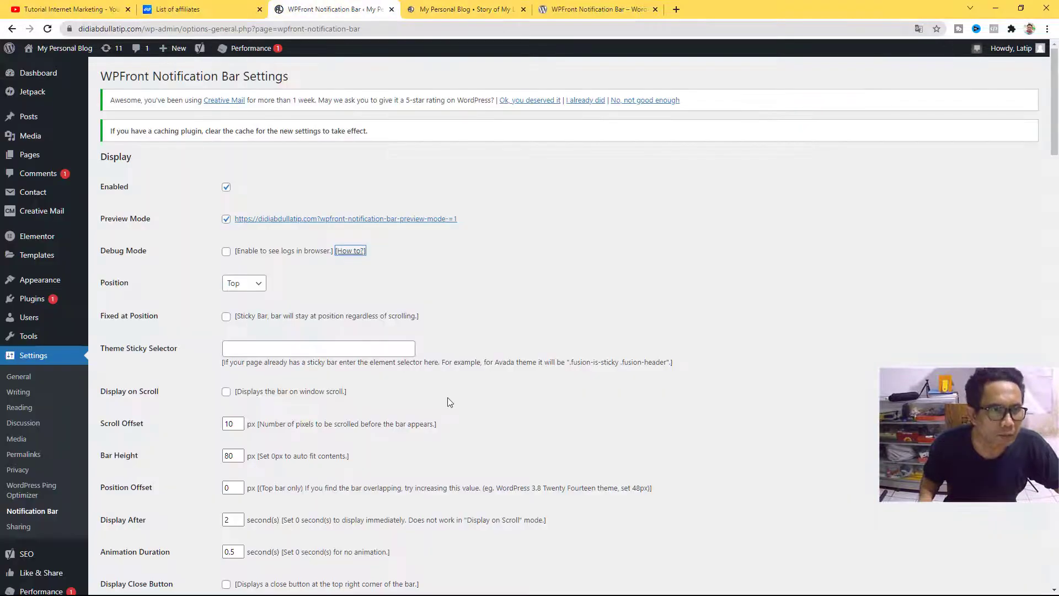
left_click(226, 317)
scroll(436, 414, "down", 18)
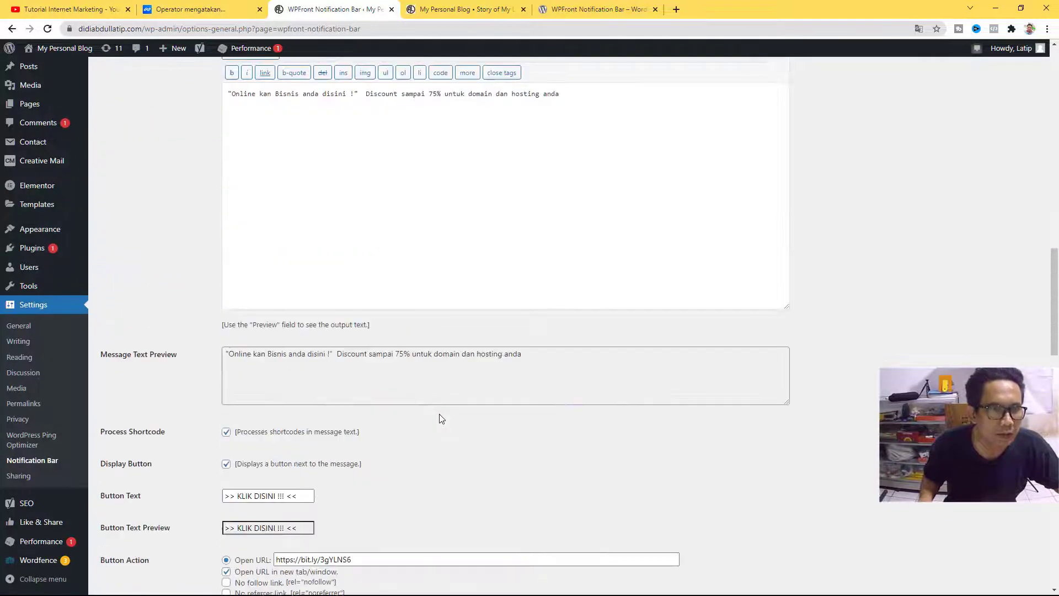
scroll(441, 419, "down", 20)
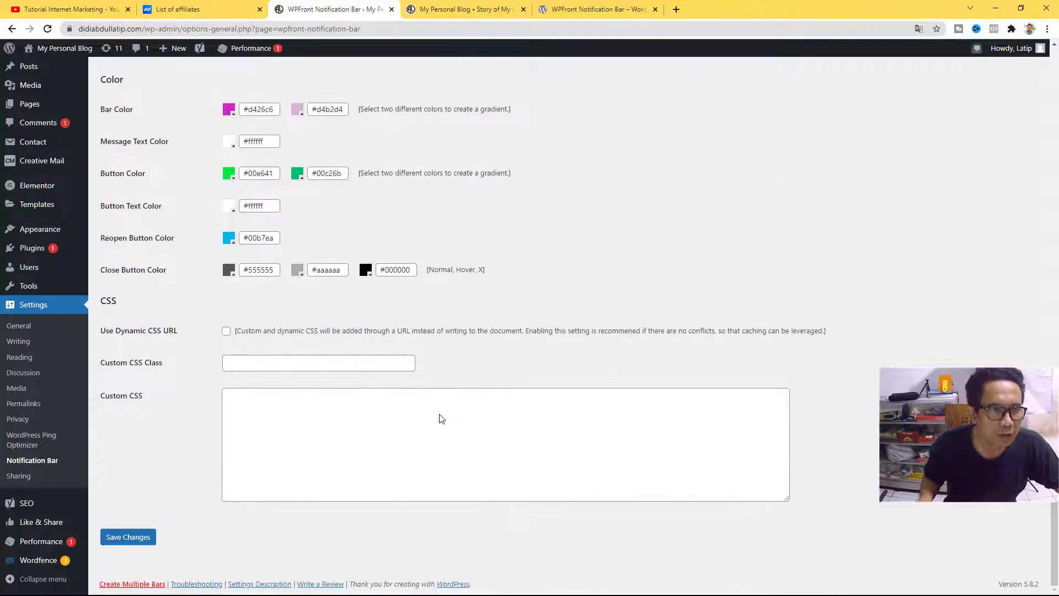
left_click(142, 537)
left_click(461, 10)
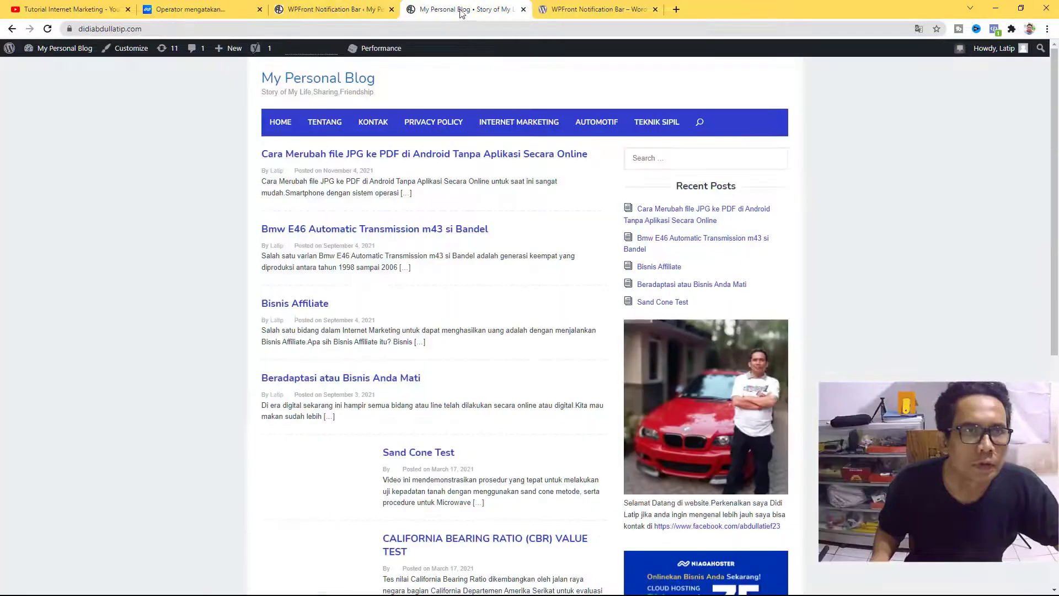
left_click(48, 28)
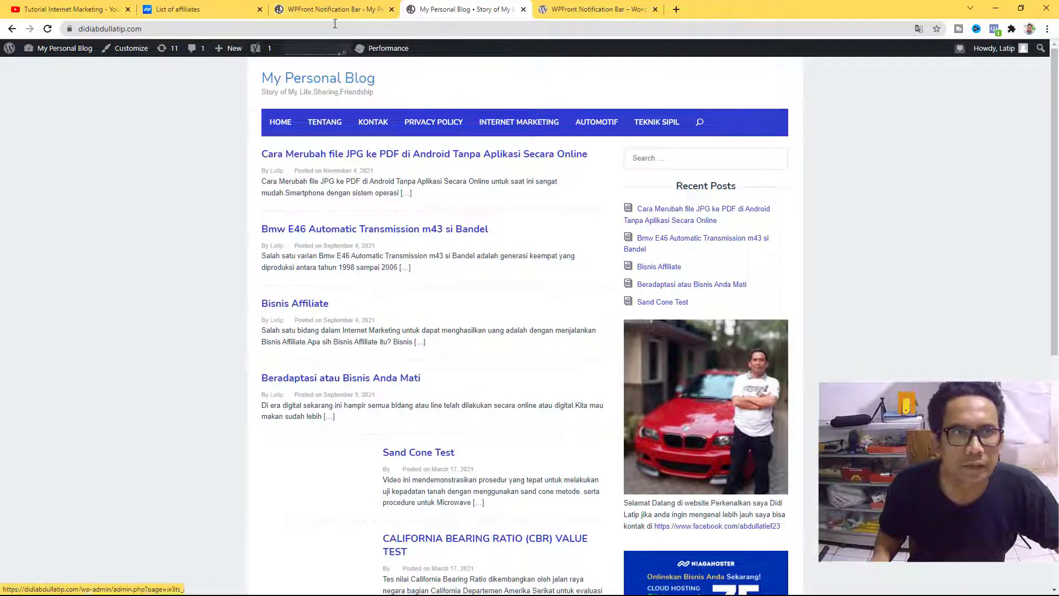
Set the notification bar's Auto Close After to 0 seconds, save the changes, and reload the blog homepage to check the bar.
left_click(322, 7)
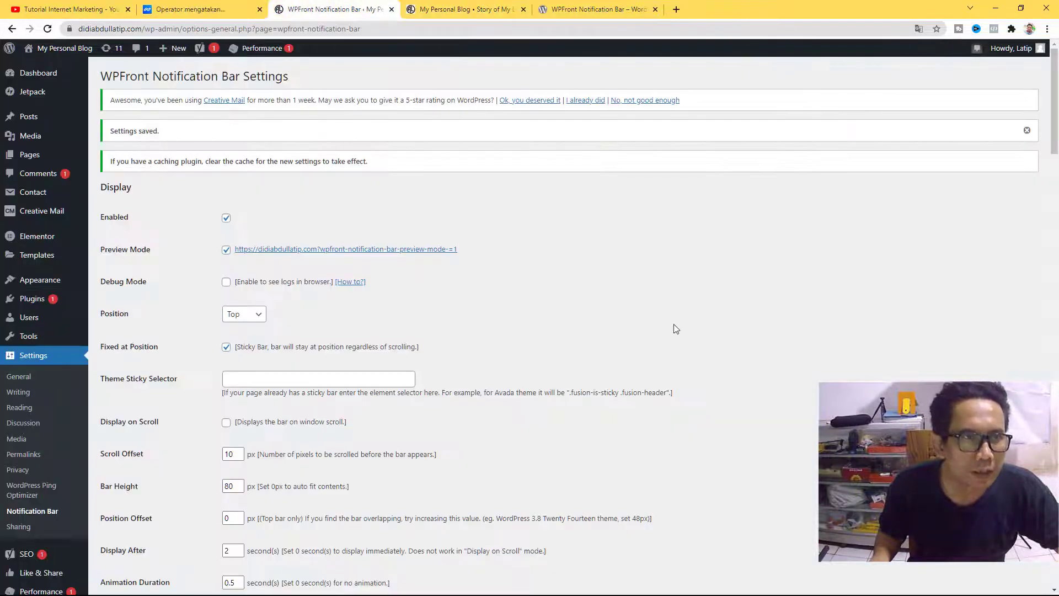
scroll(674, 329, "down", 3)
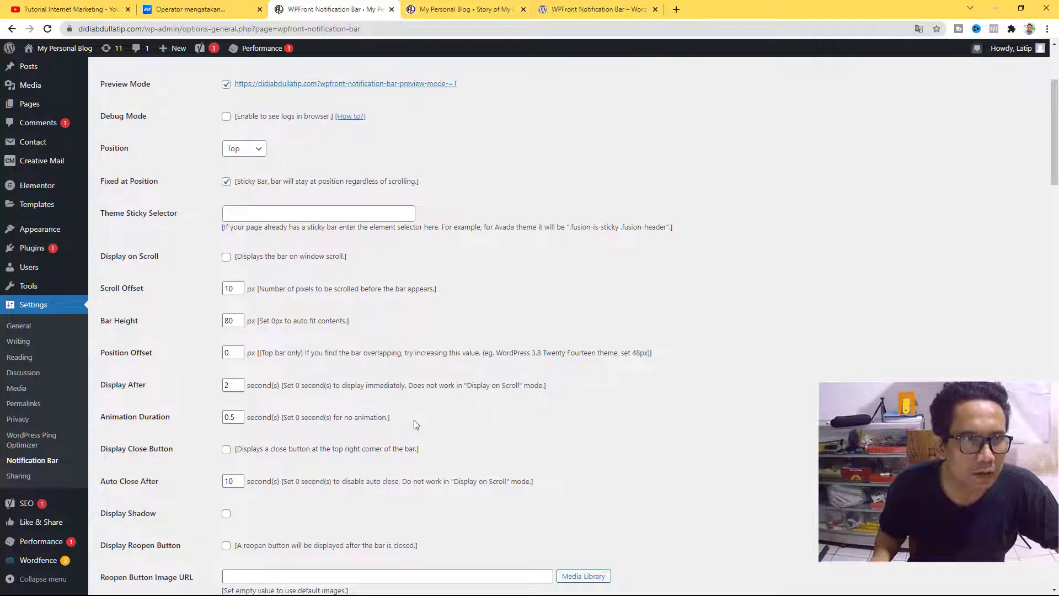
scroll(413, 419, "down", 1)
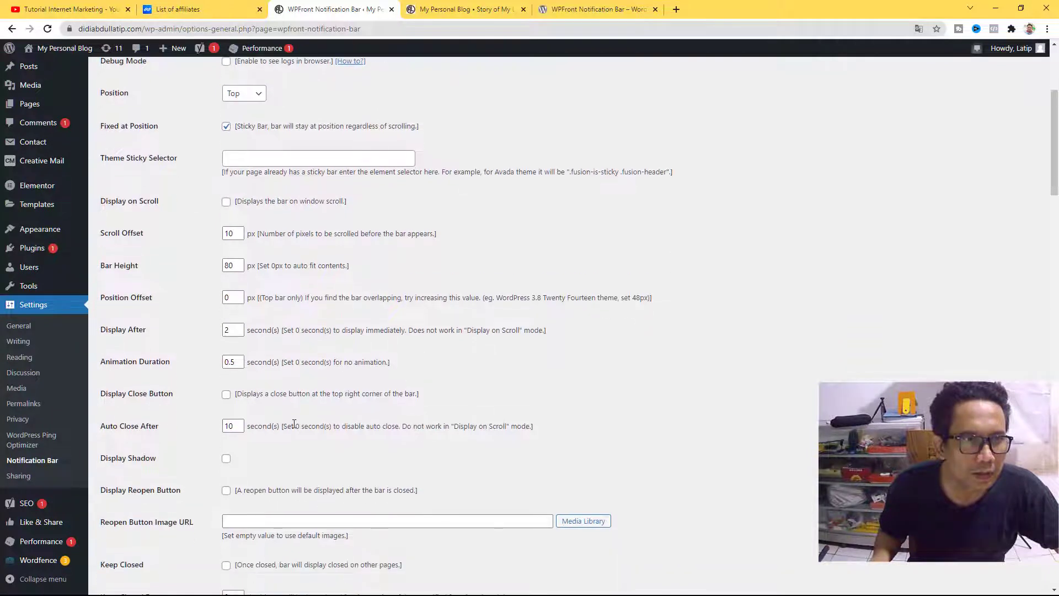
scroll(294, 423, "down", 1)
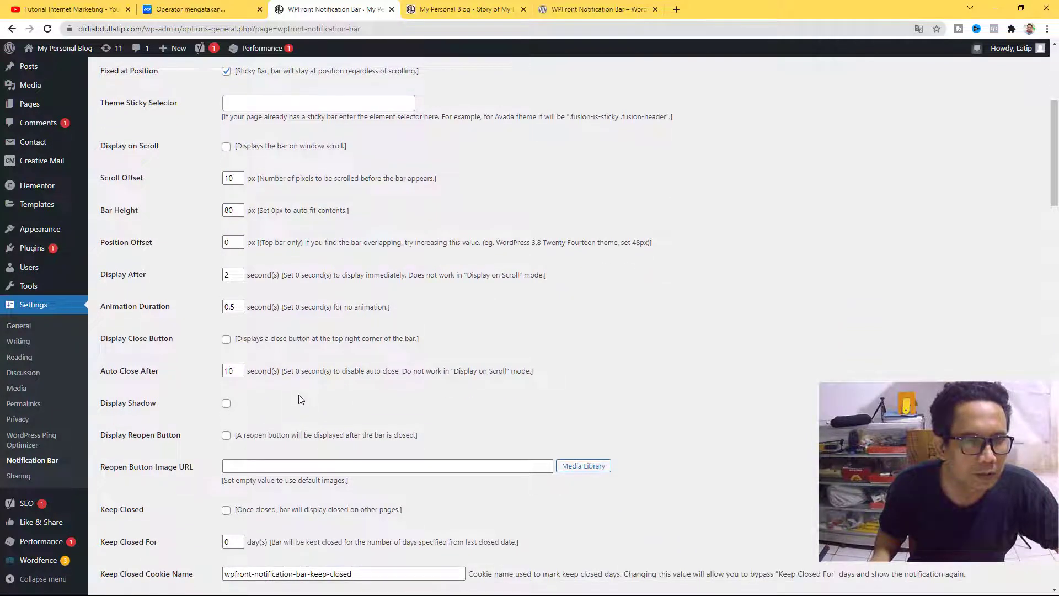
double_click(233, 371)
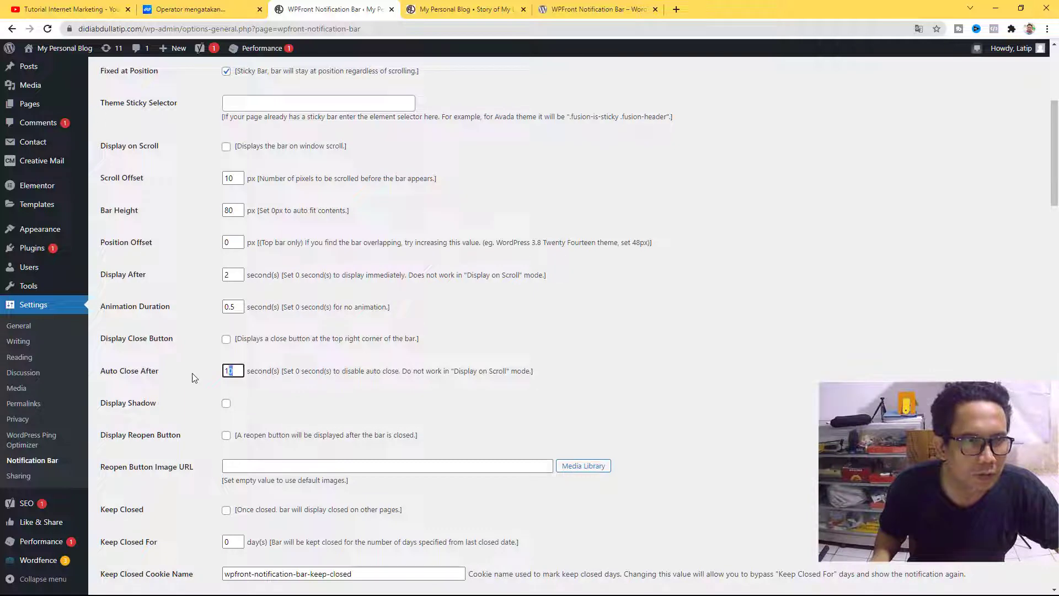
type("0")
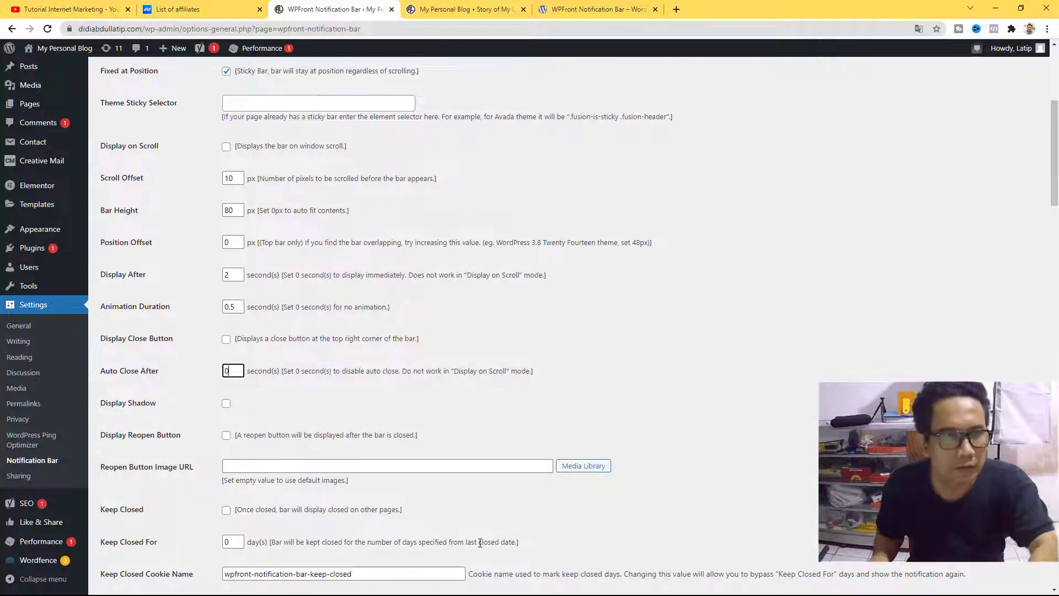
scroll(525, 502, "down", 10)
scroll(527, 503, "down", 20)
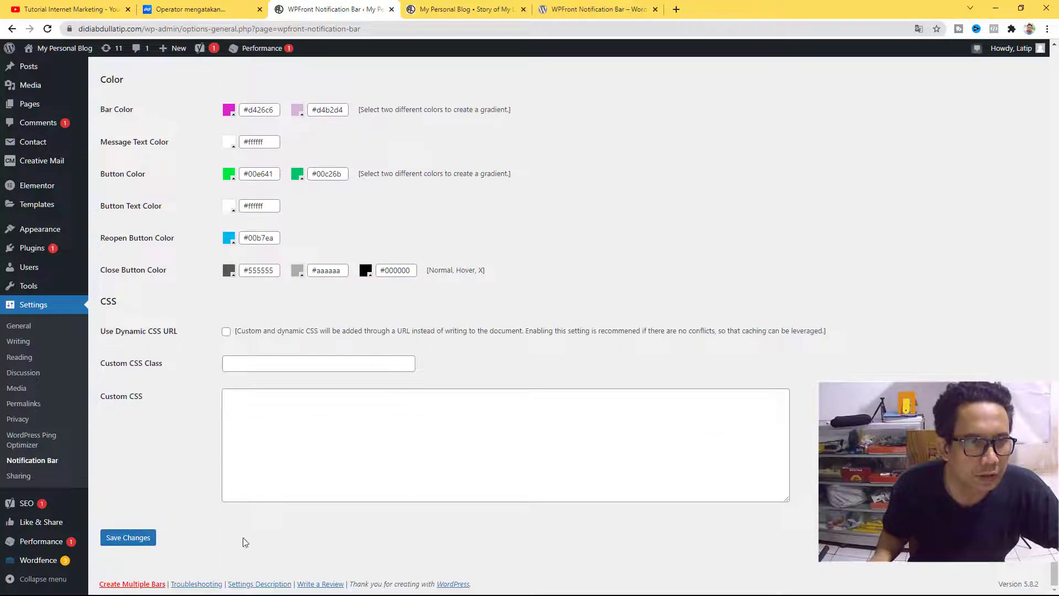
left_click(118, 542)
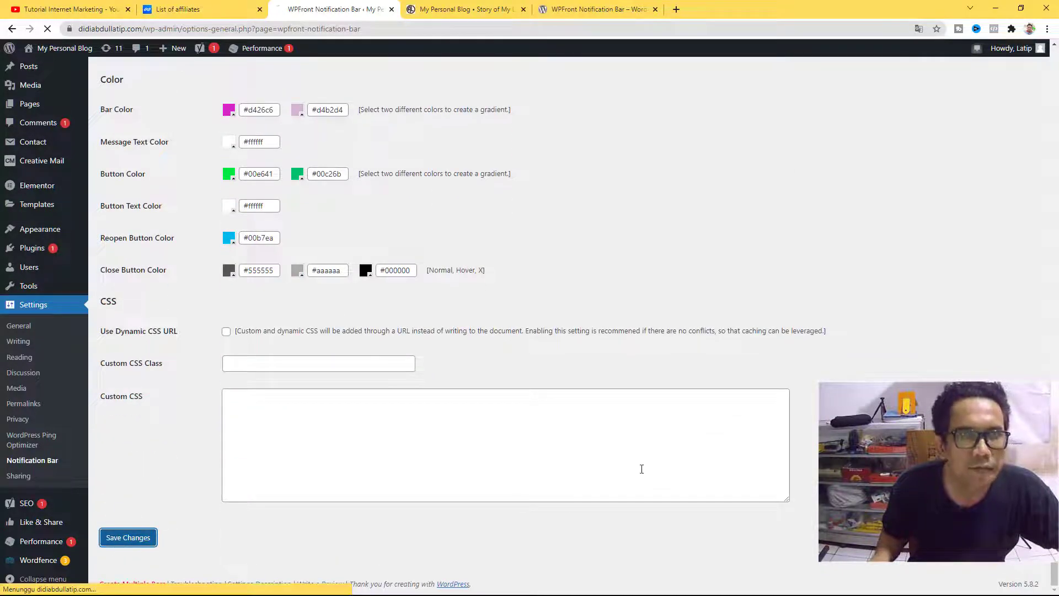
left_click(453, 11)
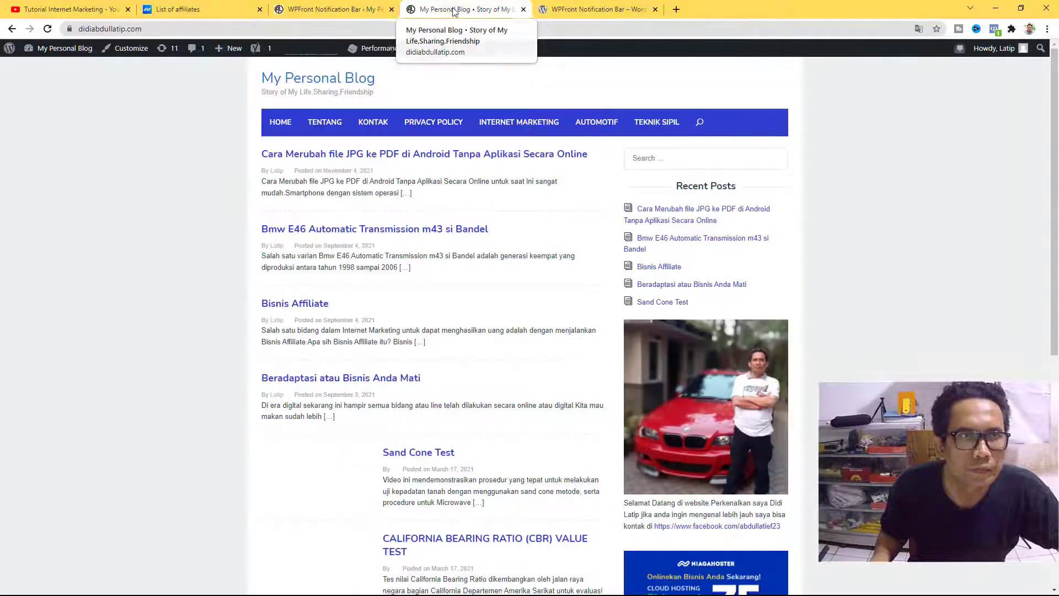
left_click(48, 29)
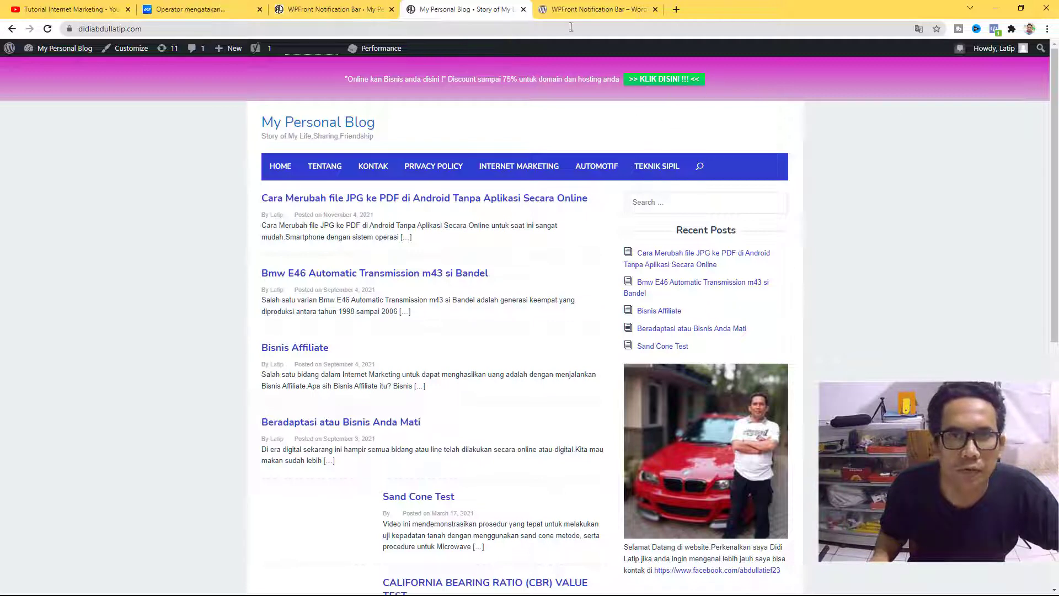
Read the plugin's feature list on WordPress.org, highlight "button" in the message feature, and compare it with the blog's notification bar.
left_click(611, 11)
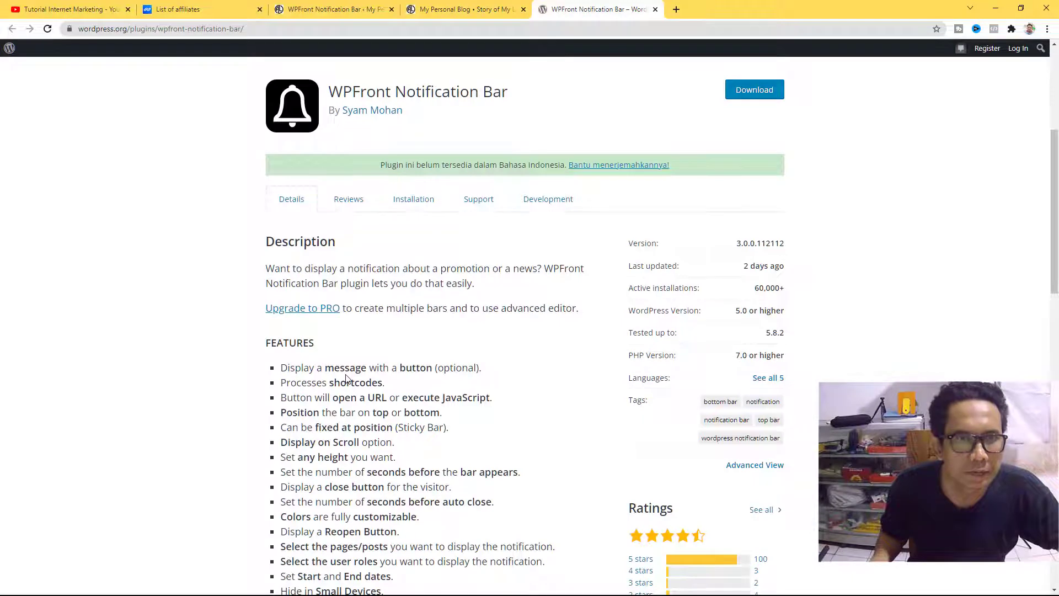
scroll(346, 380, "down", 1)
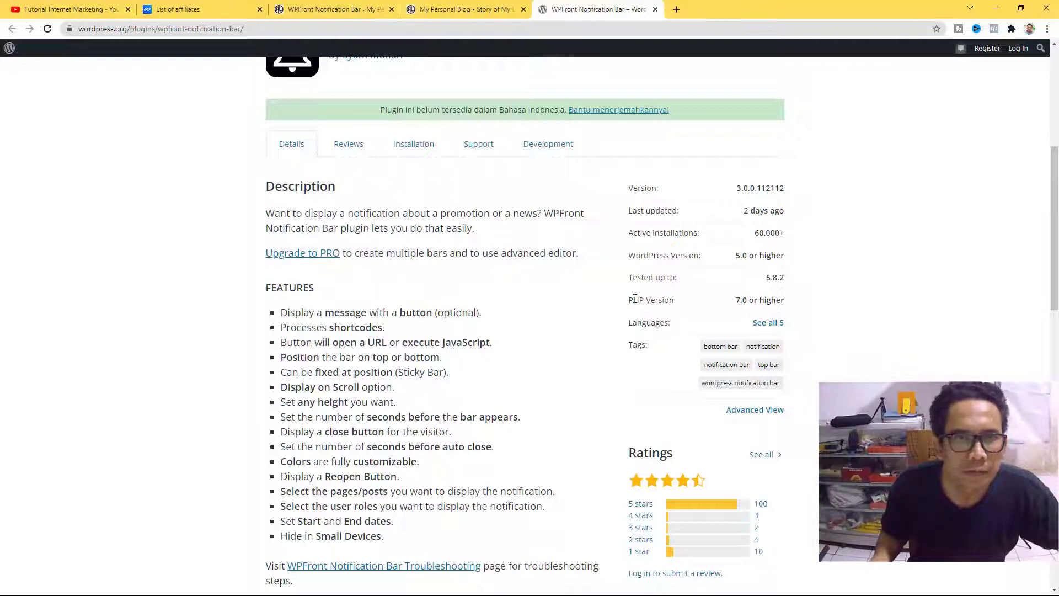
scroll(635, 298, "down", 1)
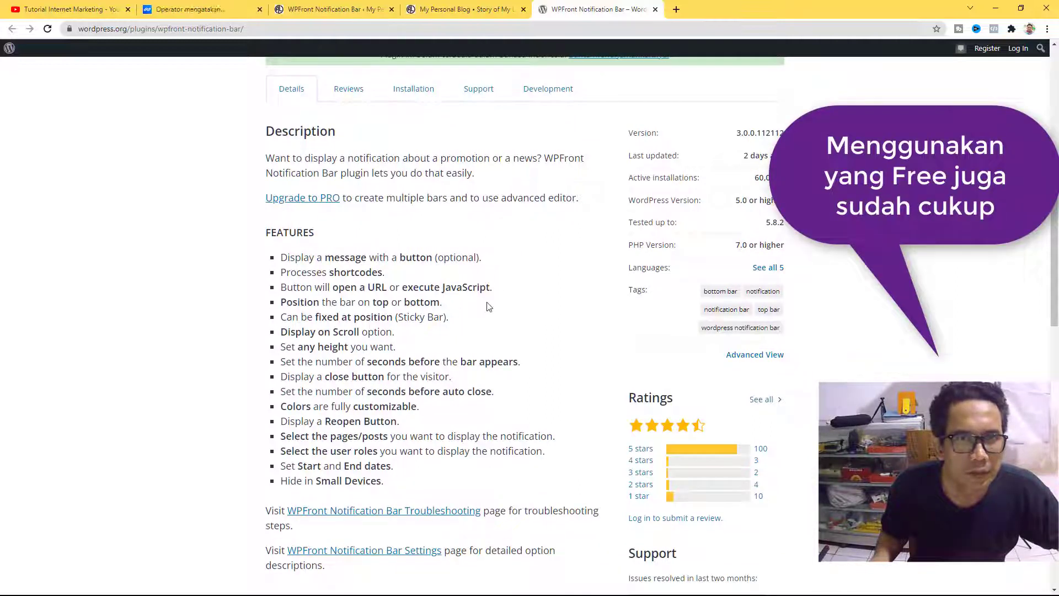
scroll(487, 307, "down", 1)
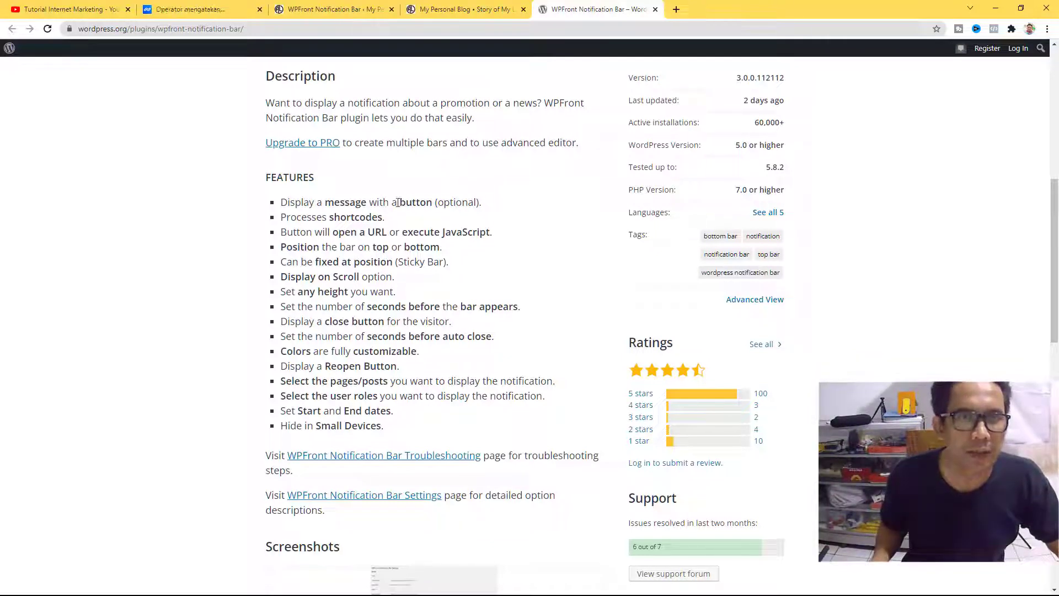
left_click_drag(399, 202, 434, 203)
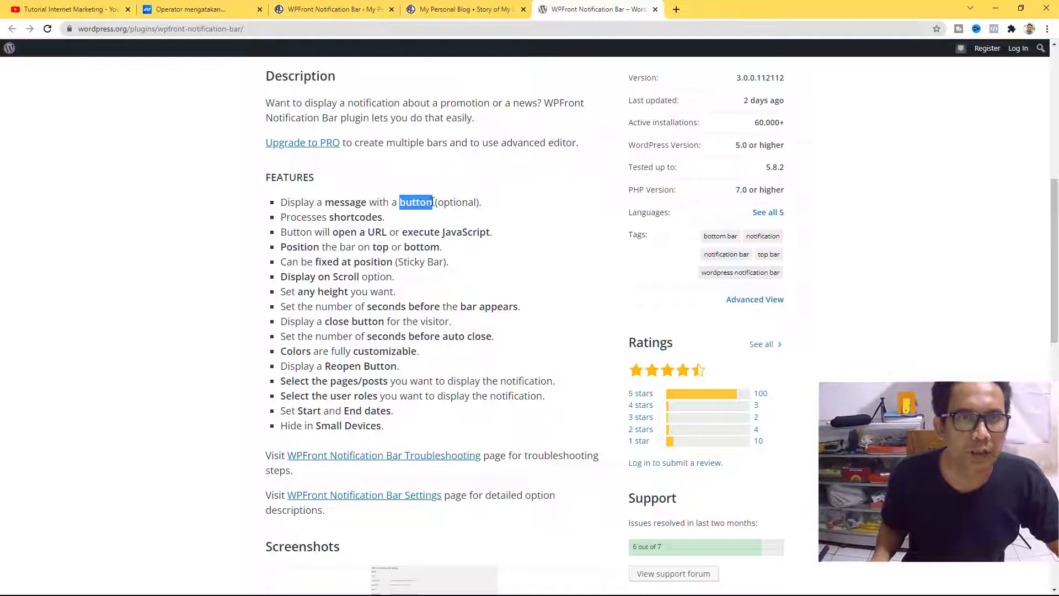
left_click(464, 9)
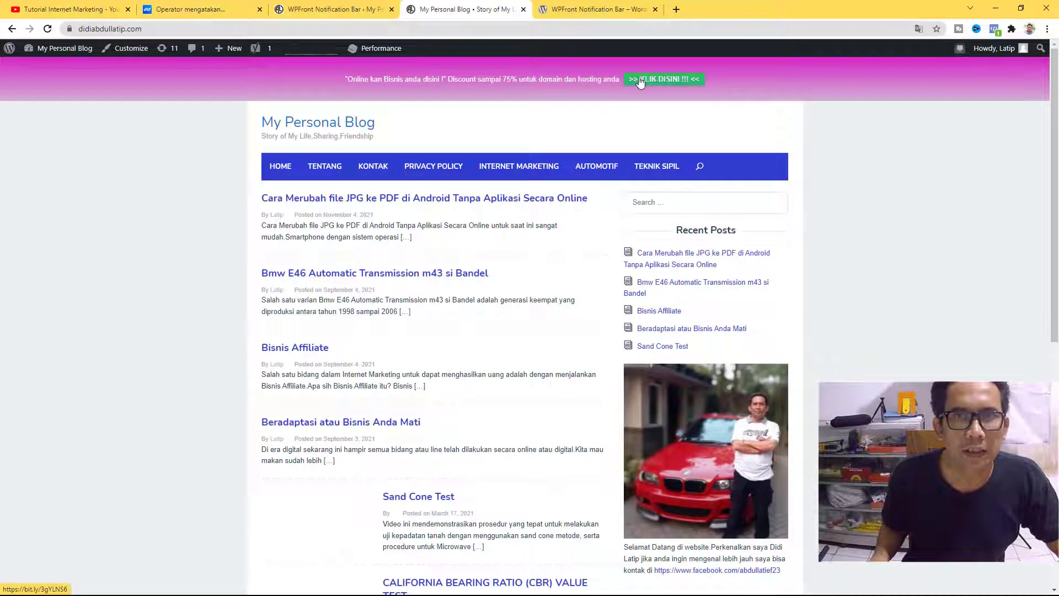
Examine the position and sticky bar features, and check how the bar behaves through the full length of the blog homepage.
left_click(601, 9)
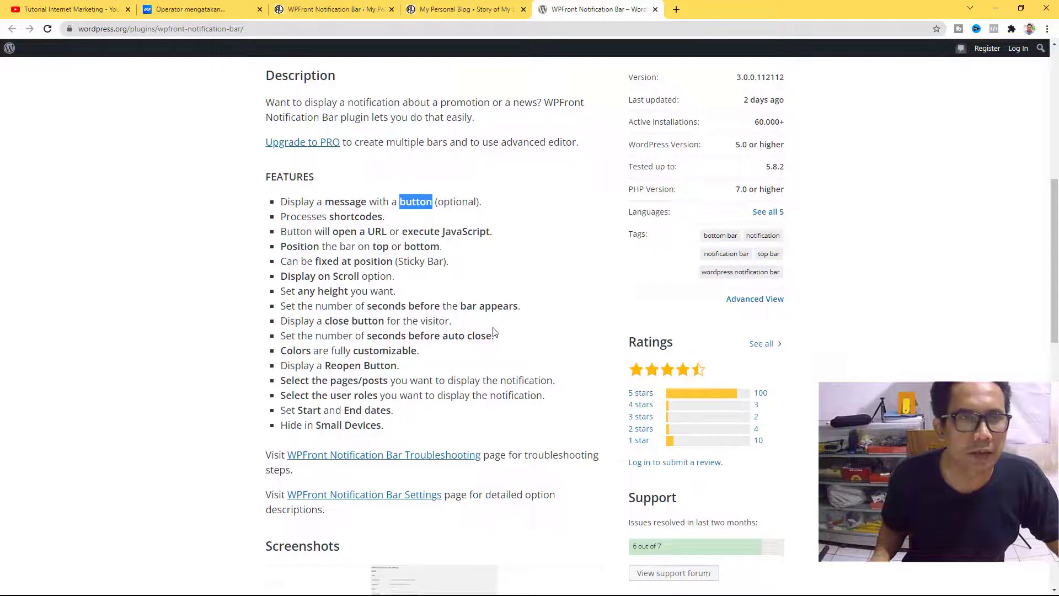
scroll(405, 307, "down", 1)
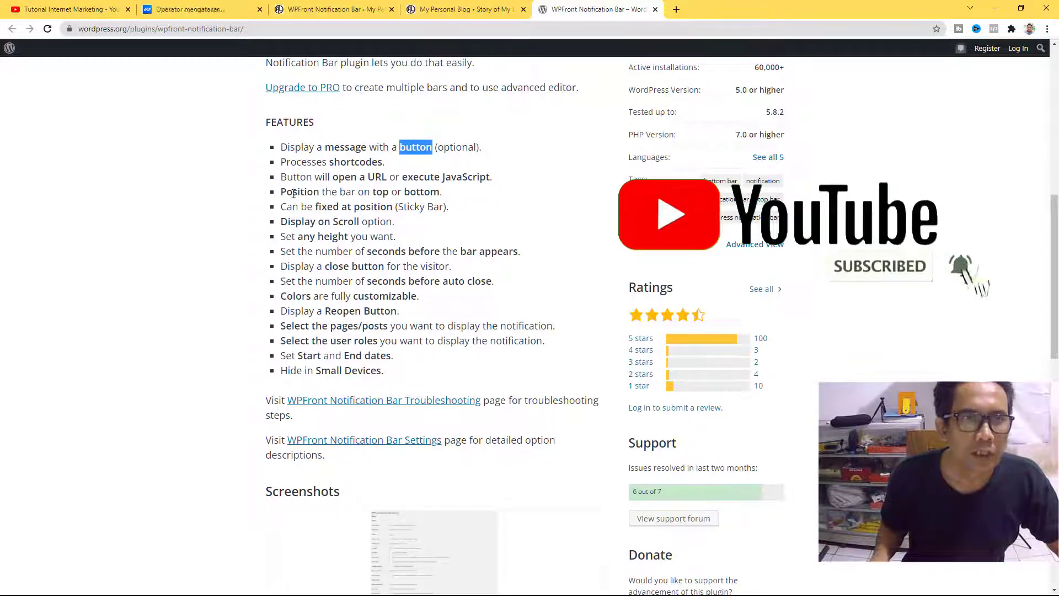
left_click(466, 8)
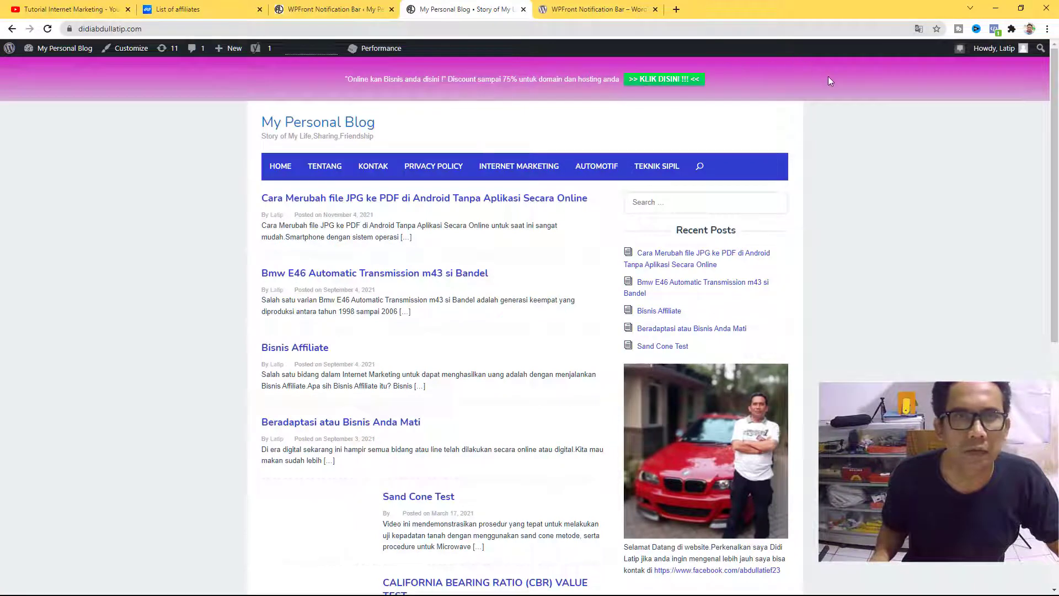
scroll(452, 171, "down", 8)
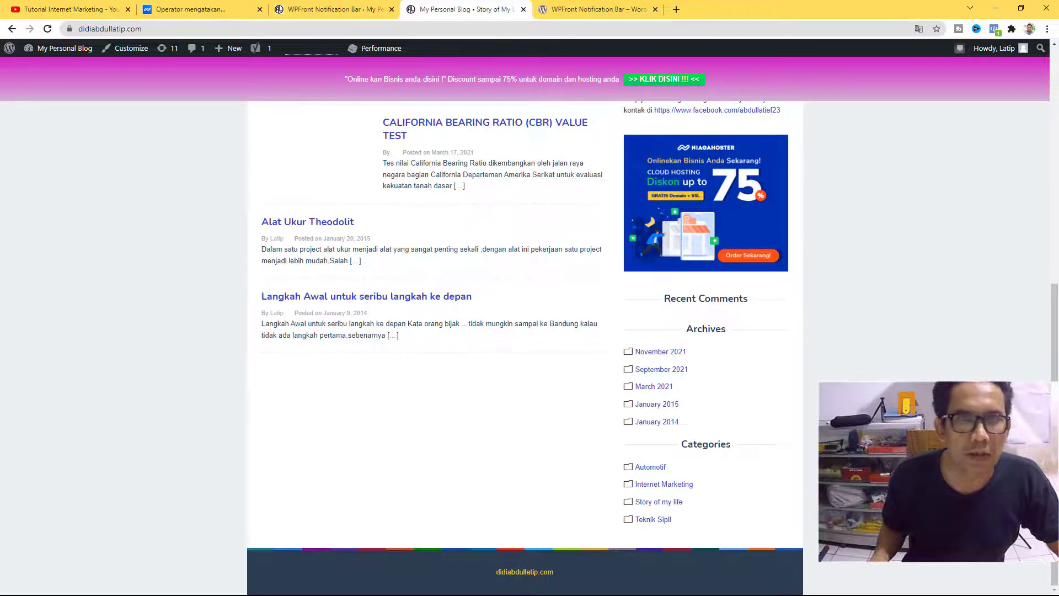
left_click(598, 8)
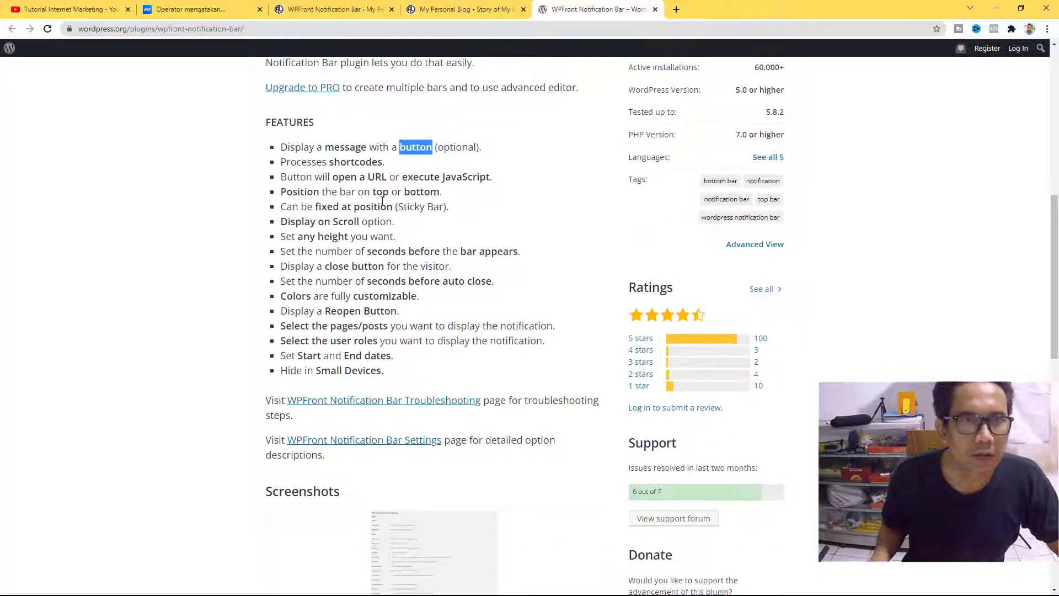
left_click(466, 9)
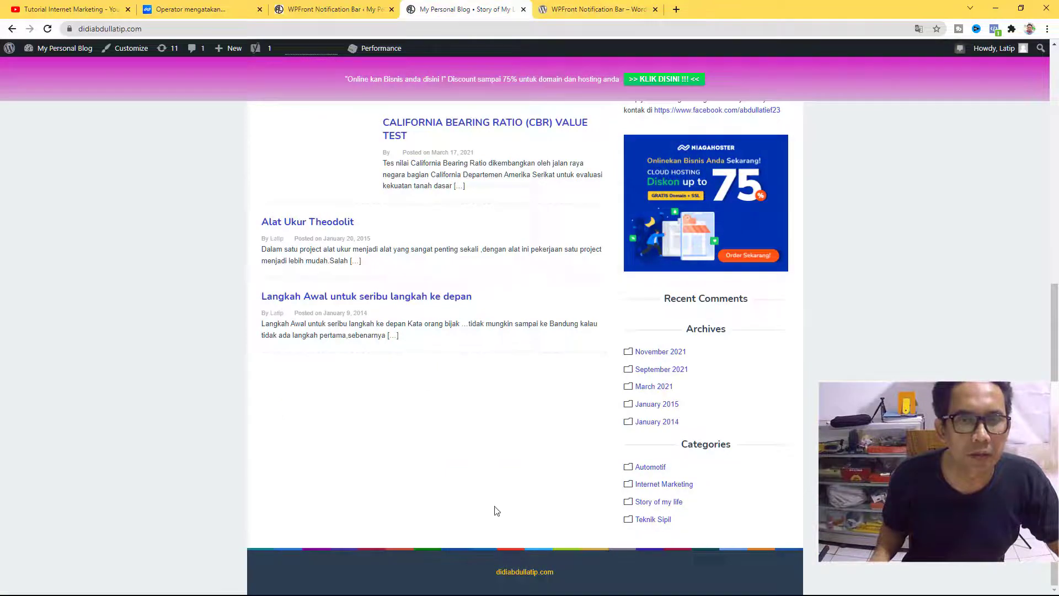
scroll(484, 509, "up", 10)
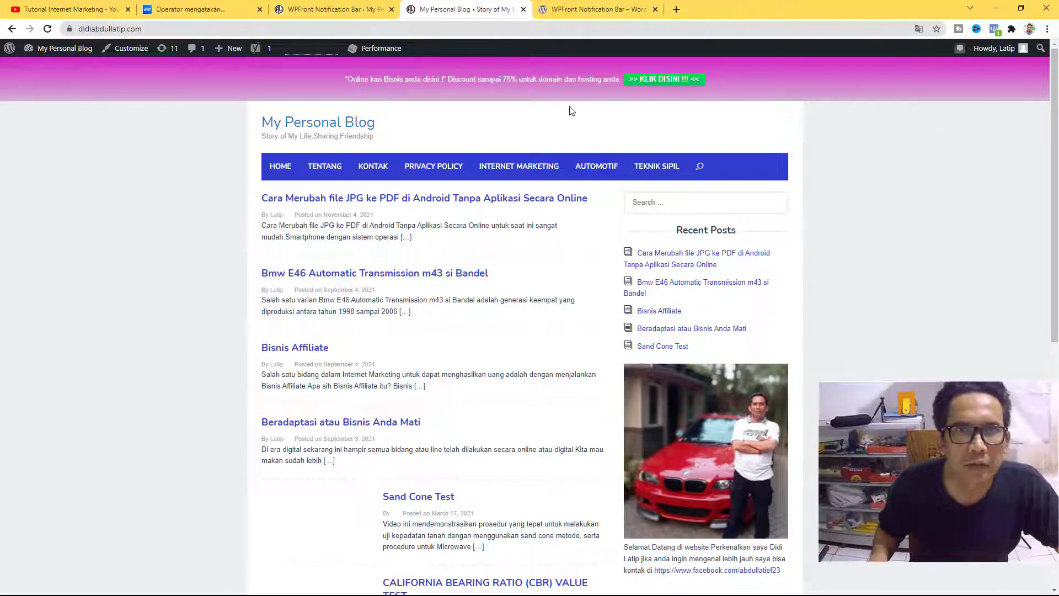
Compare the height and display timing features in the plugin's list with the bar on the blog homepage.
left_click(586, 8)
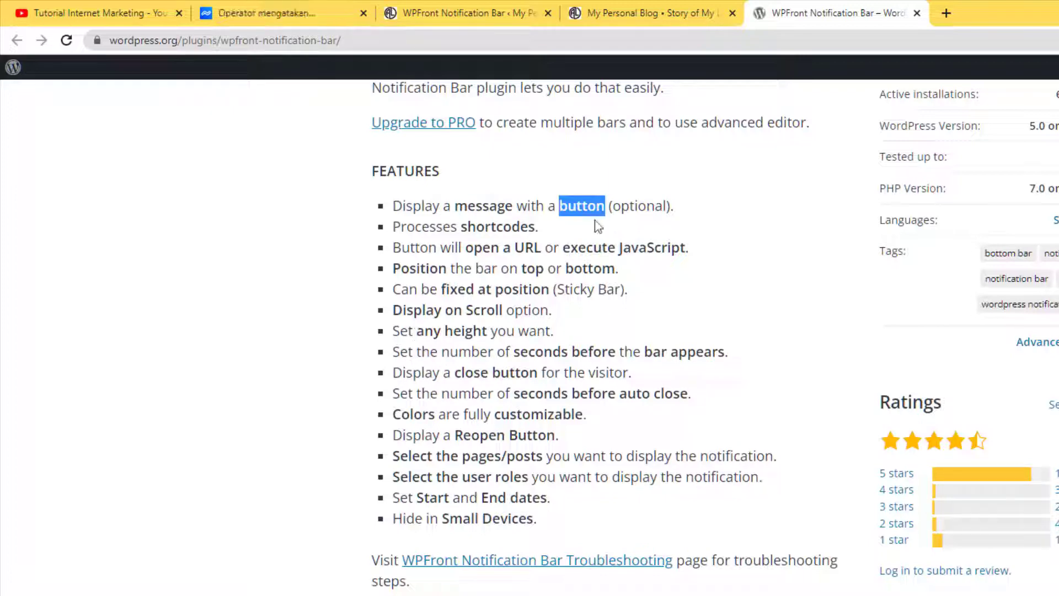
left_click(682, 11)
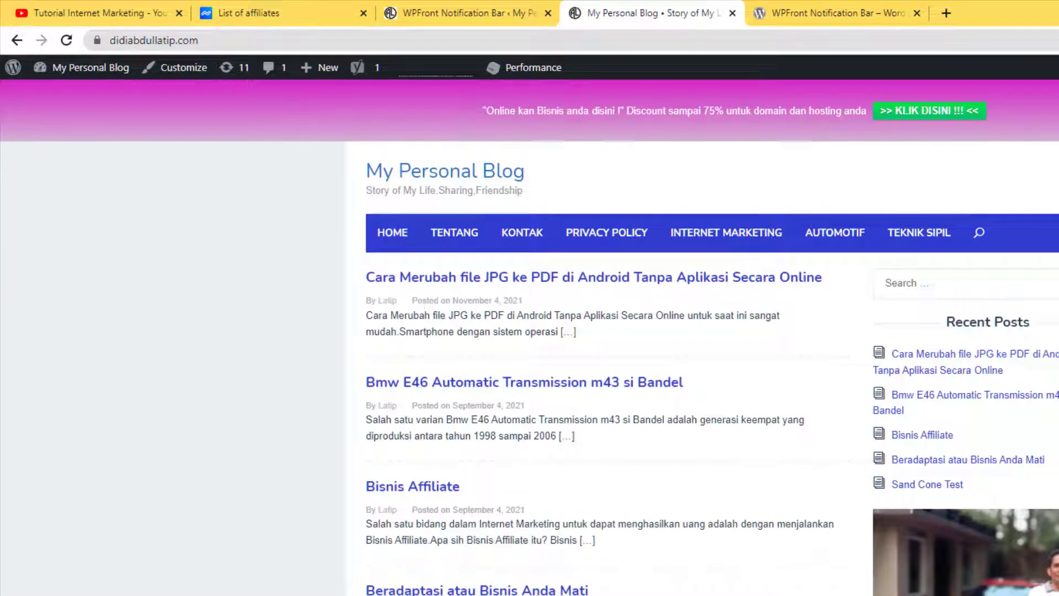
left_click(815, 15)
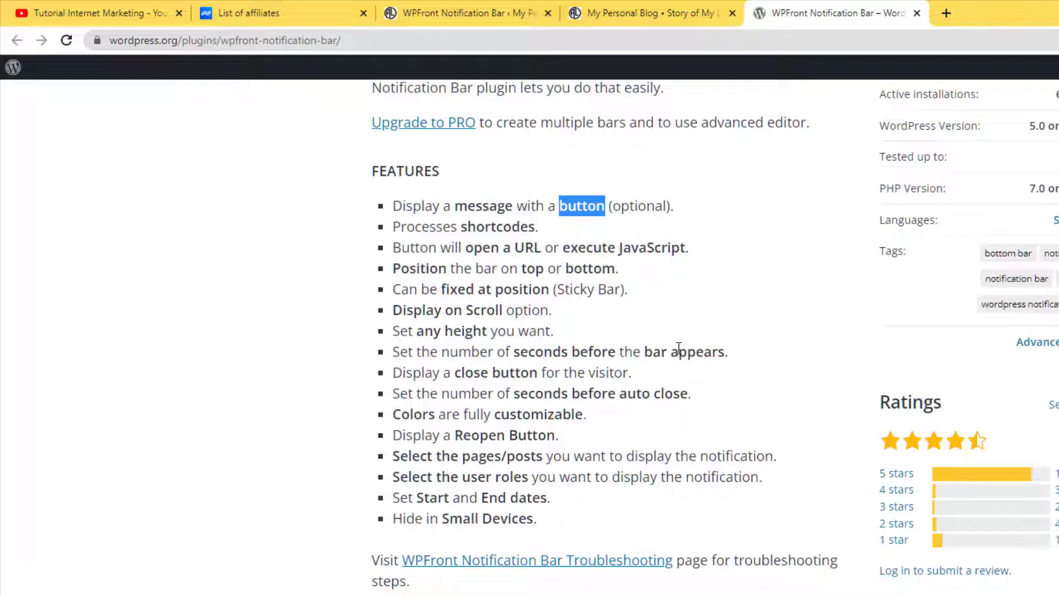
left_click(641, 11)
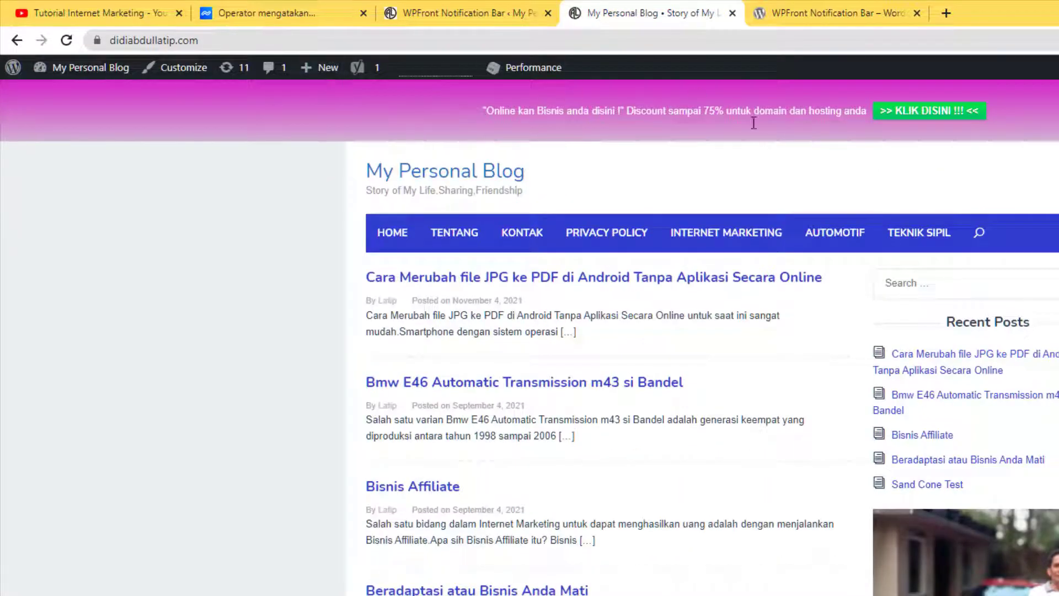
Review the auto close and color features, and inspect the bar again while moving through the blog homepage.
left_click(838, 16)
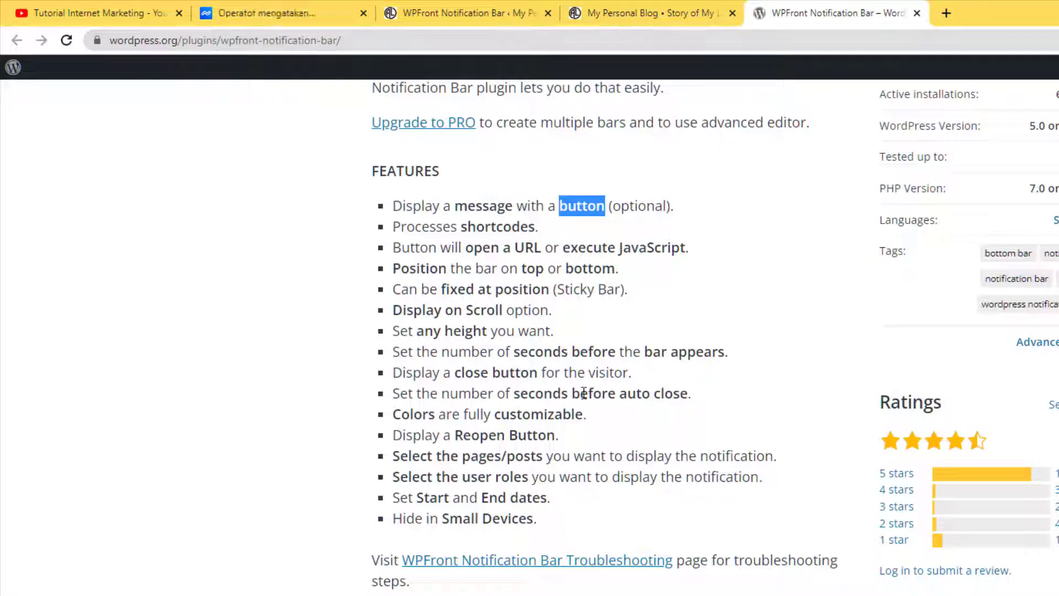
left_click(671, 13)
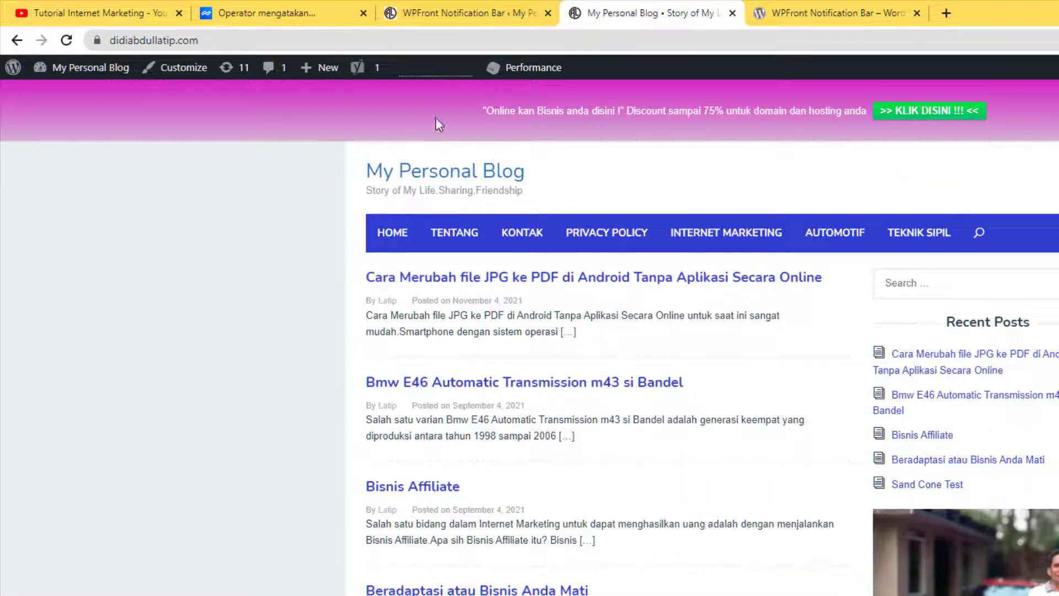
scroll(692, 592, "down", 10)
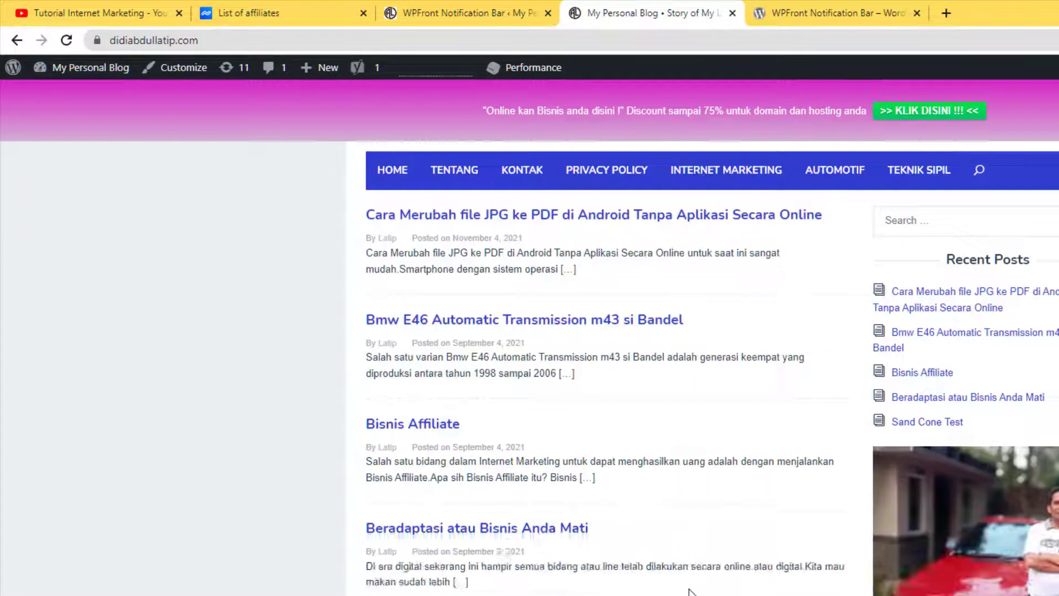
scroll(692, 591, "up", 6)
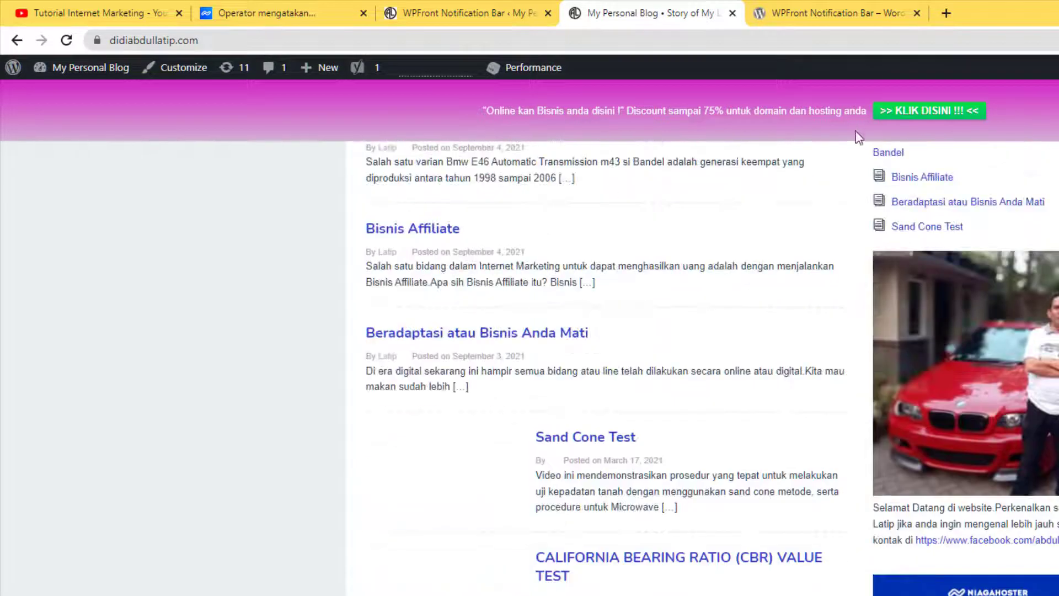
Read the page and post selection feature, and check the bar on the blog's Internet Marketing and Automotif pages.
left_click(839, 17)
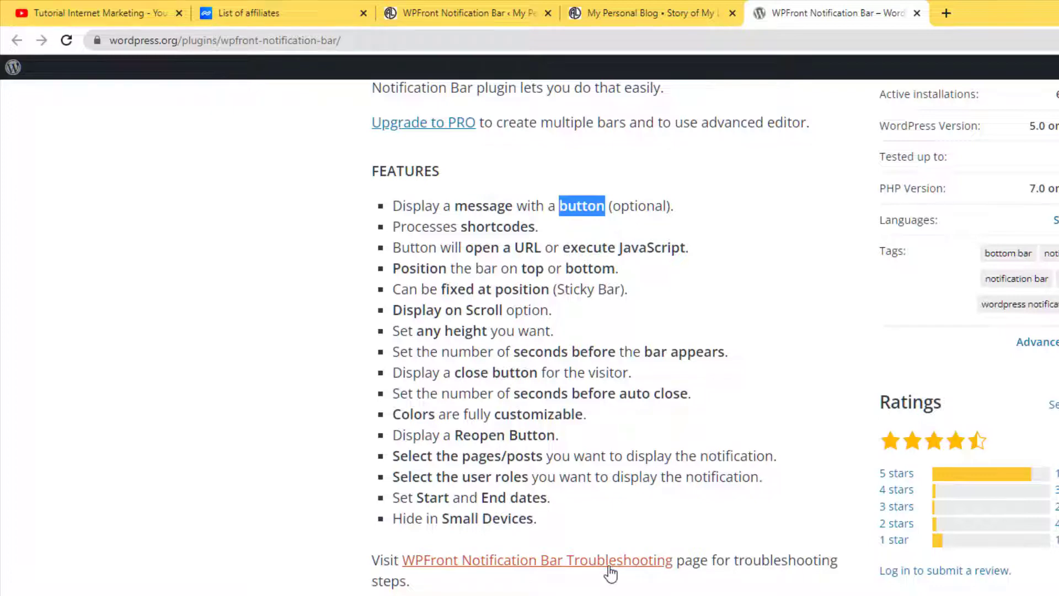
scroll(605, 569, "down", 1)
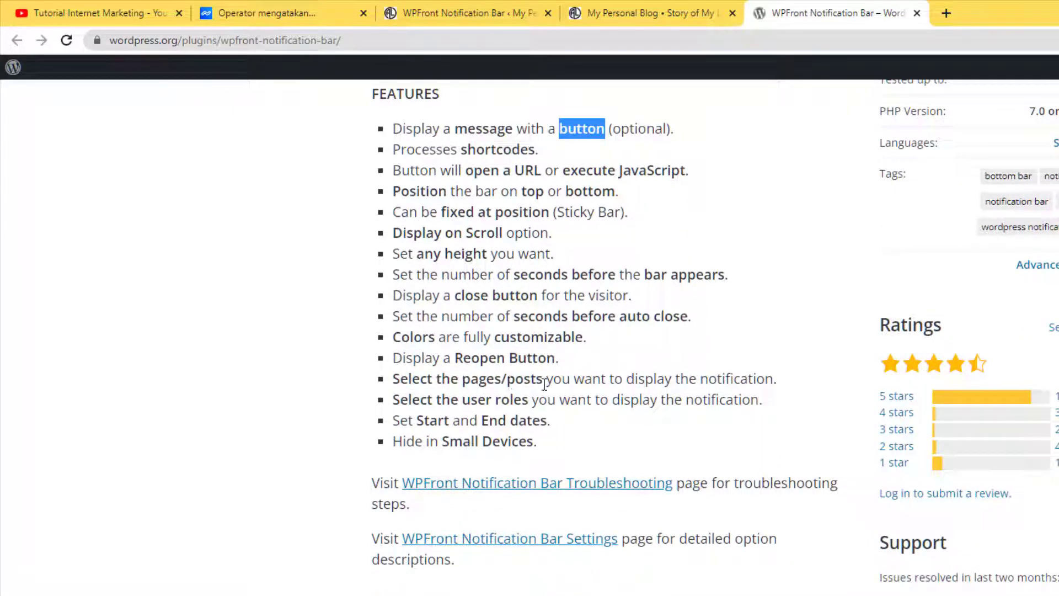
left_click(653, 10)
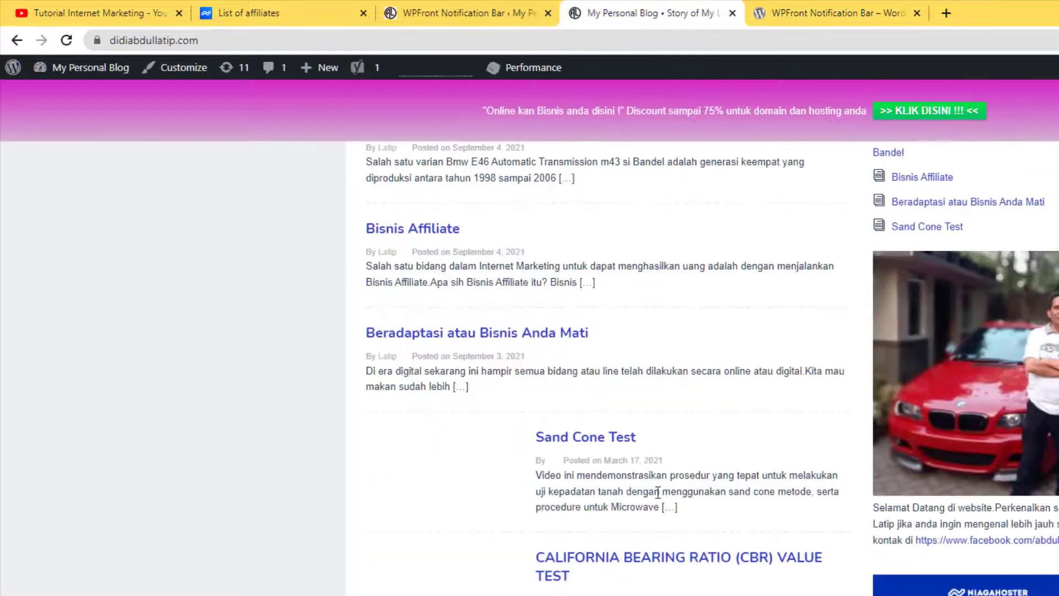
scroll(545, 466, "up", 5)
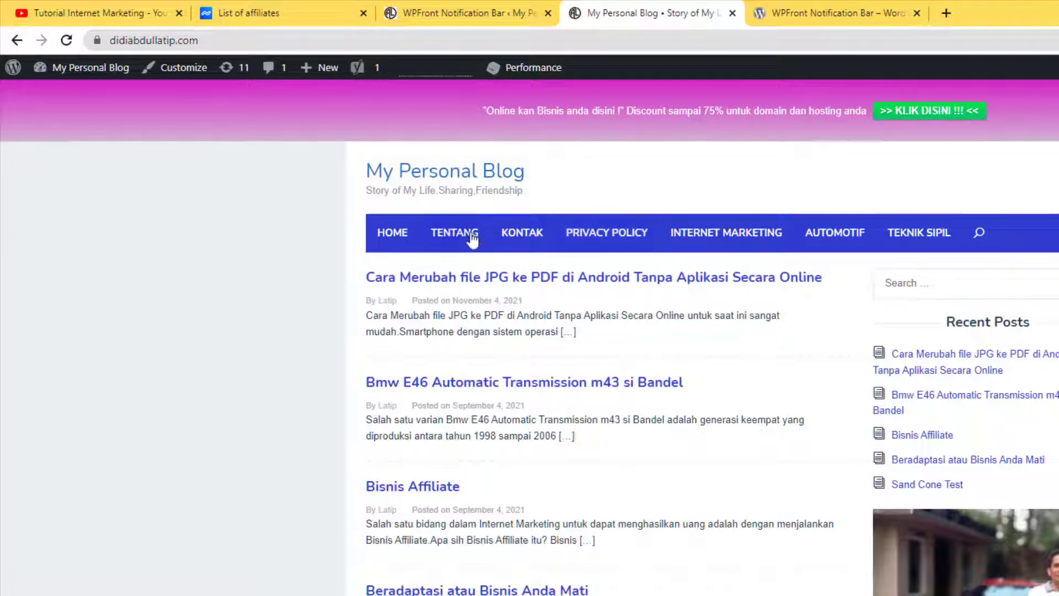
left_click(721, 236)
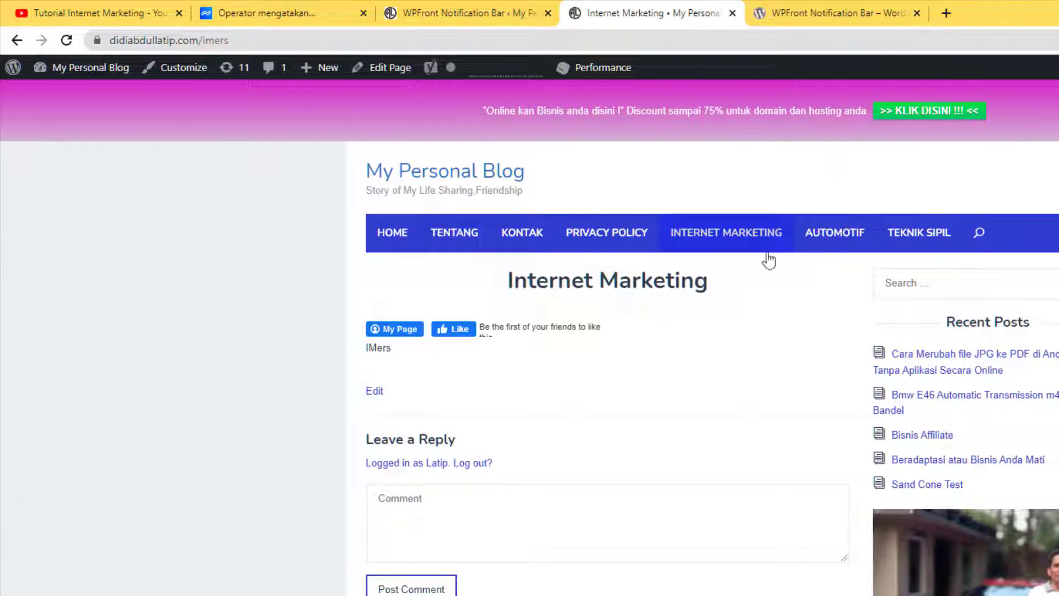
left_click(819, 258)
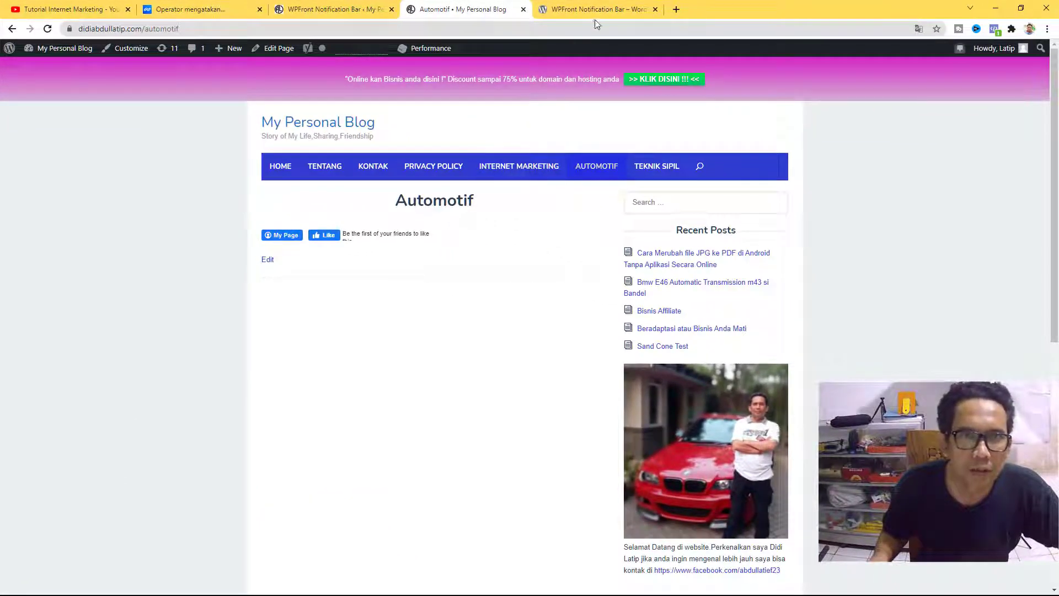
Review the rest of the plugin page through its Screenshots section, and return to the blog's Automotif page.
left_click(594, 11)
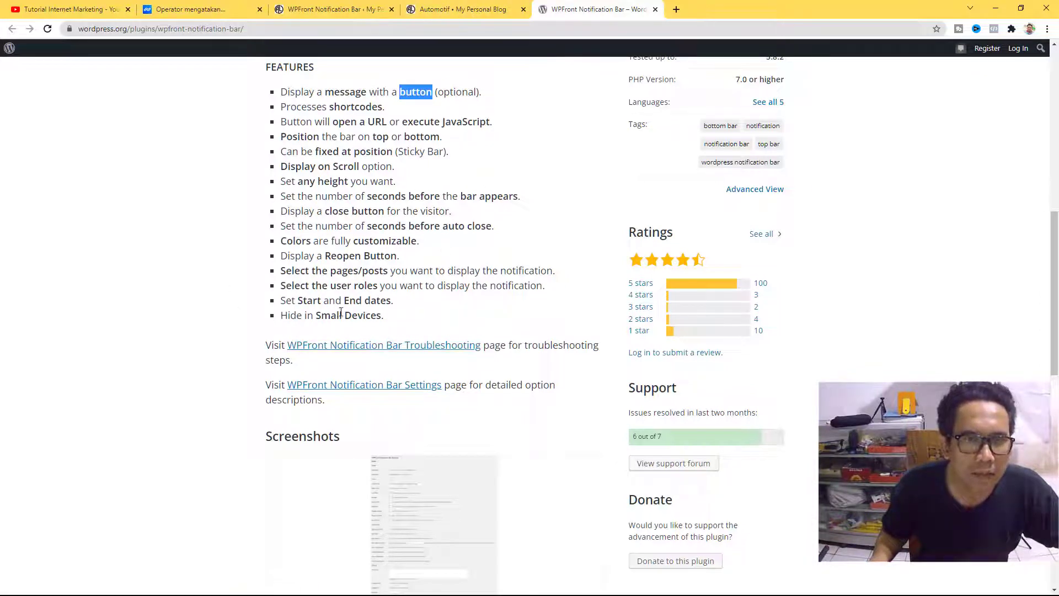
scroll(256, 337, "down", 6)
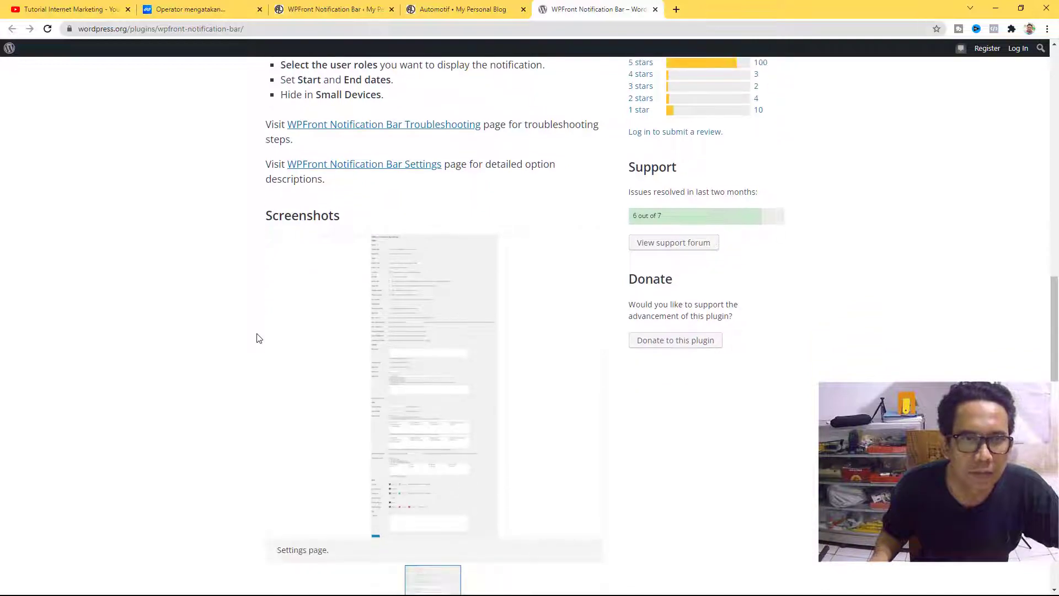
scroll(256, 337, "down", 3)
scroll(258, 335, "up", 19)
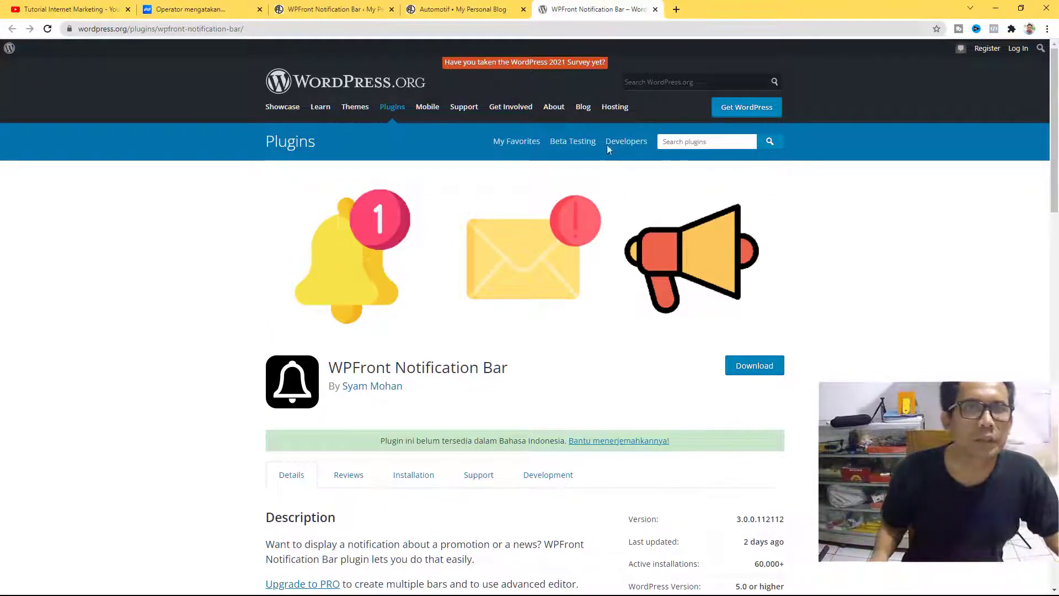
left_click(449, 9)
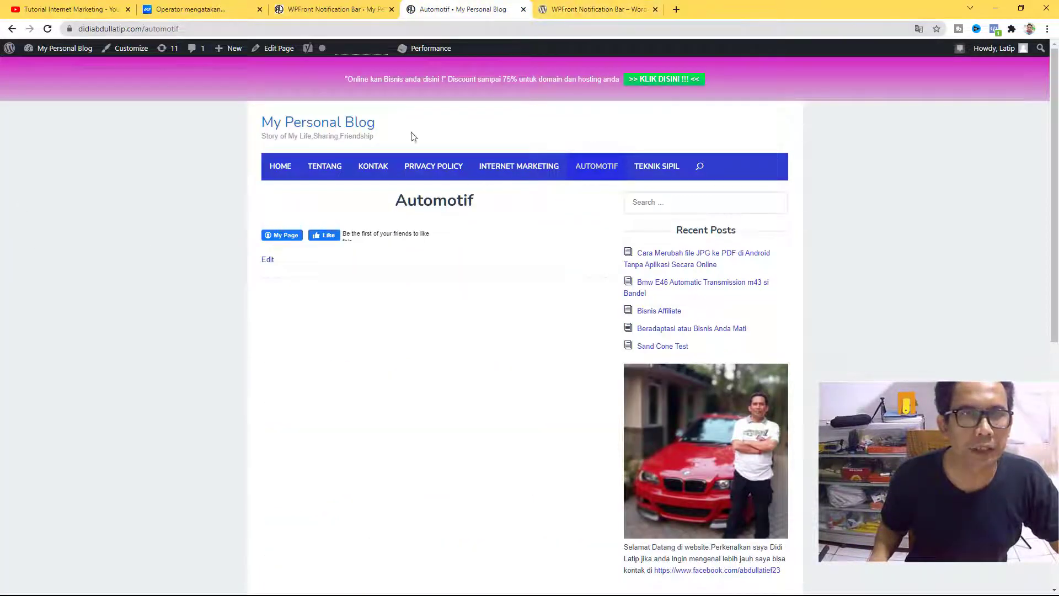
Open the list of installed plugins in the WordPress admin and go to the page for adding a new plugin.
left_click(321, 10)
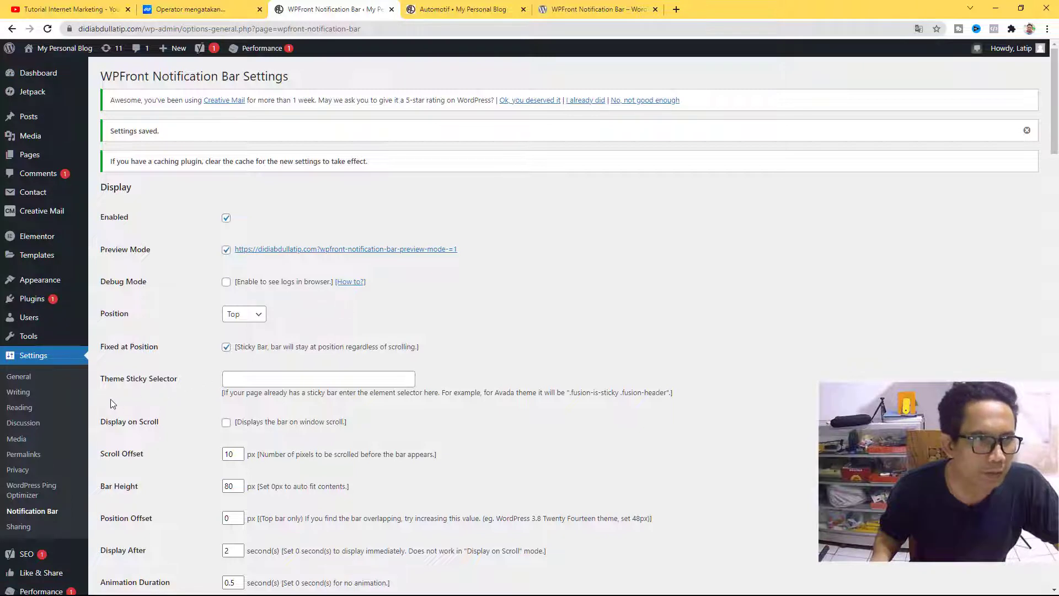
mouse_move(28, 298)
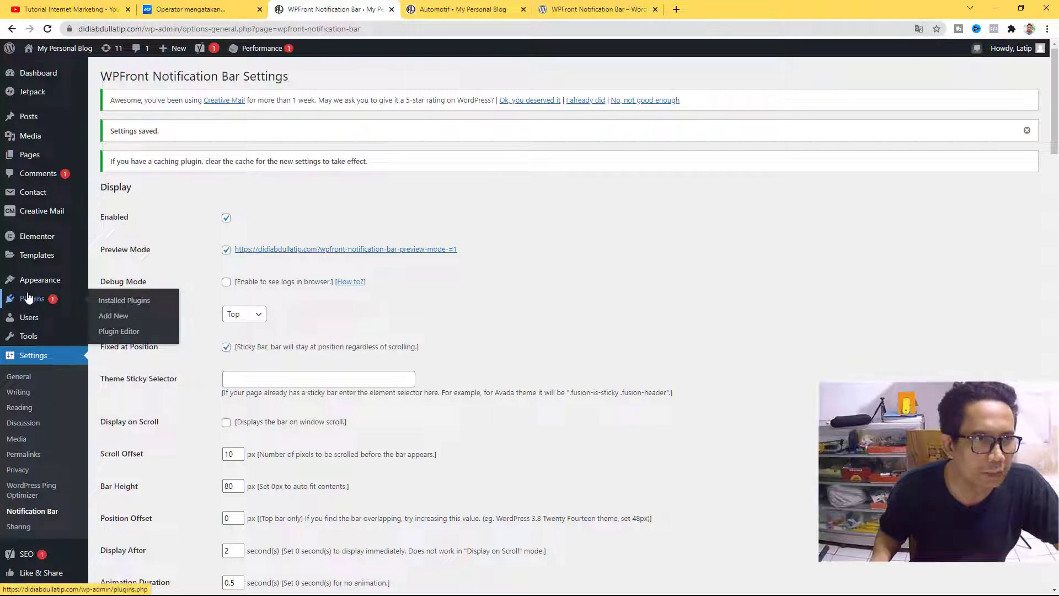
left_click(135, 303)
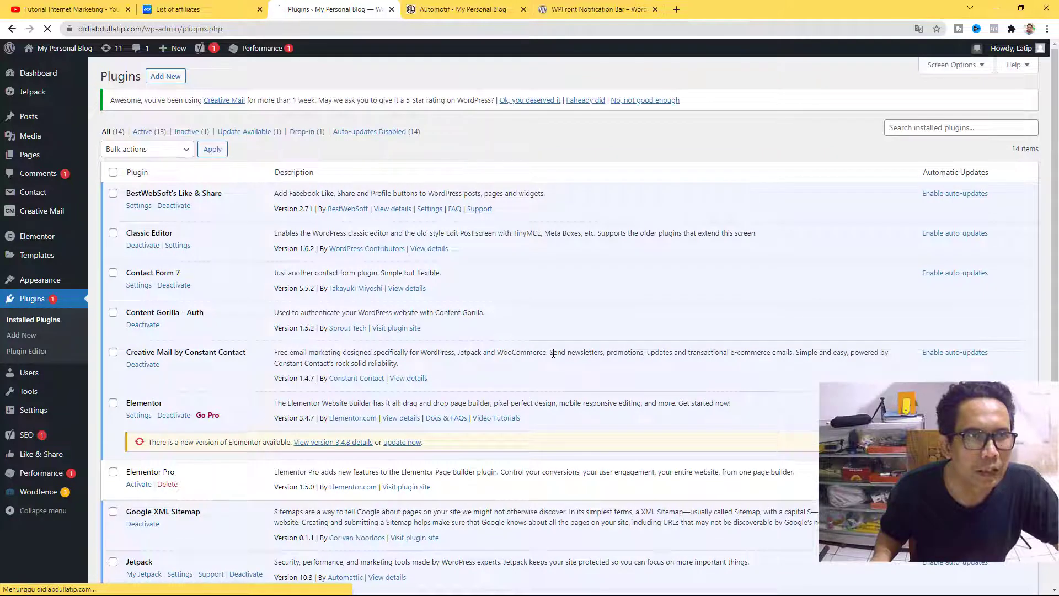
left_click(167, 77)
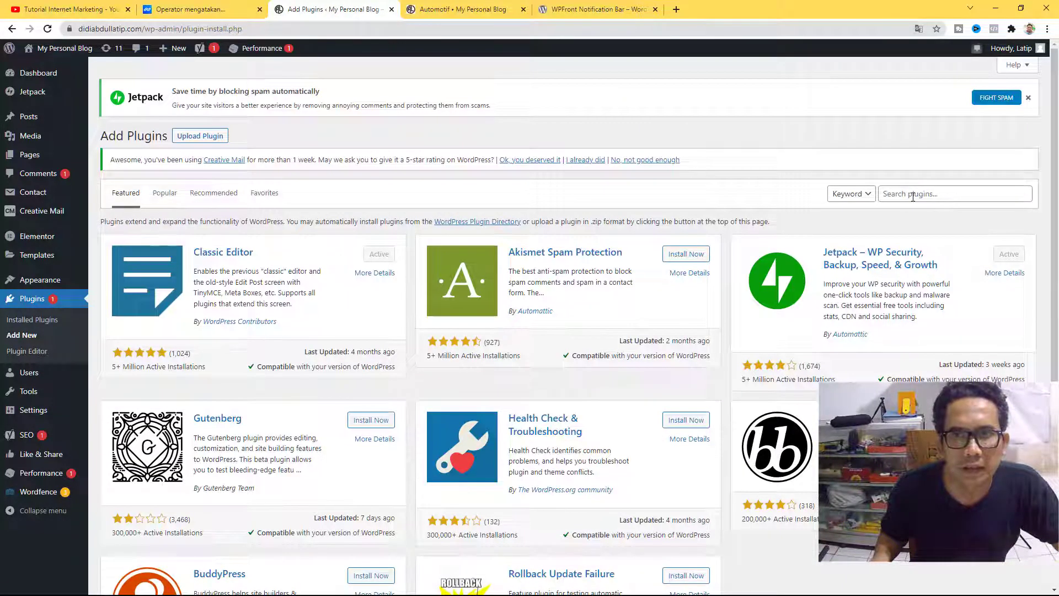
Search the plugin directory for "wpfront notification bar".
left_click(913, 196)
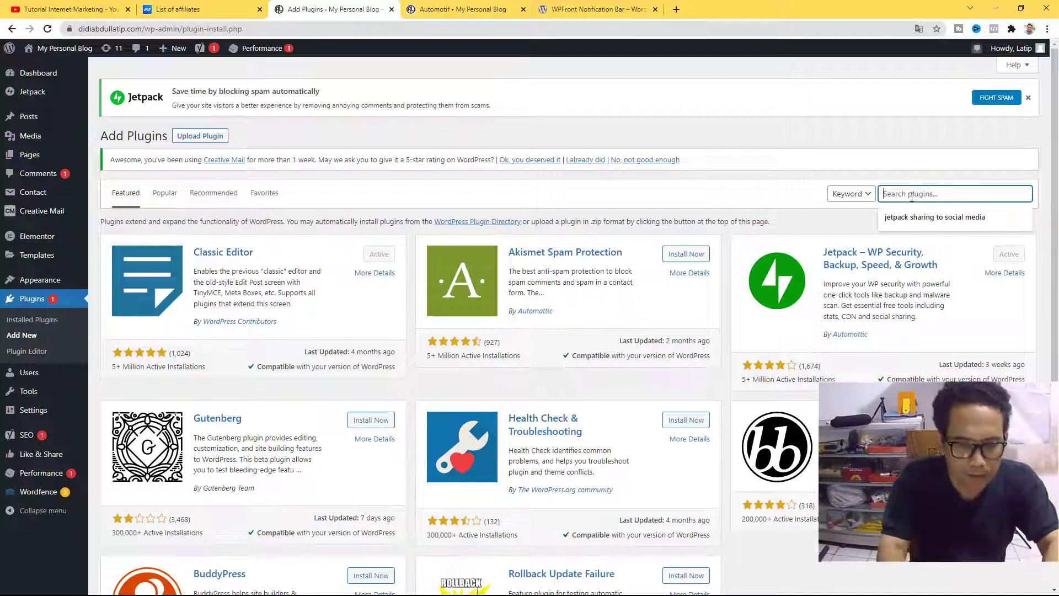
type("wp")
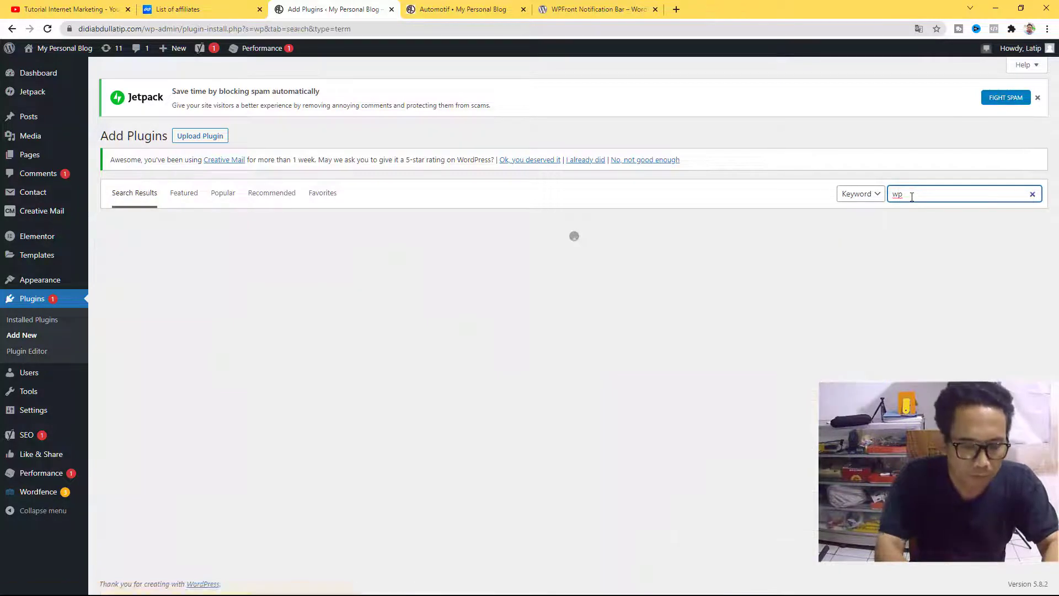
type("front")
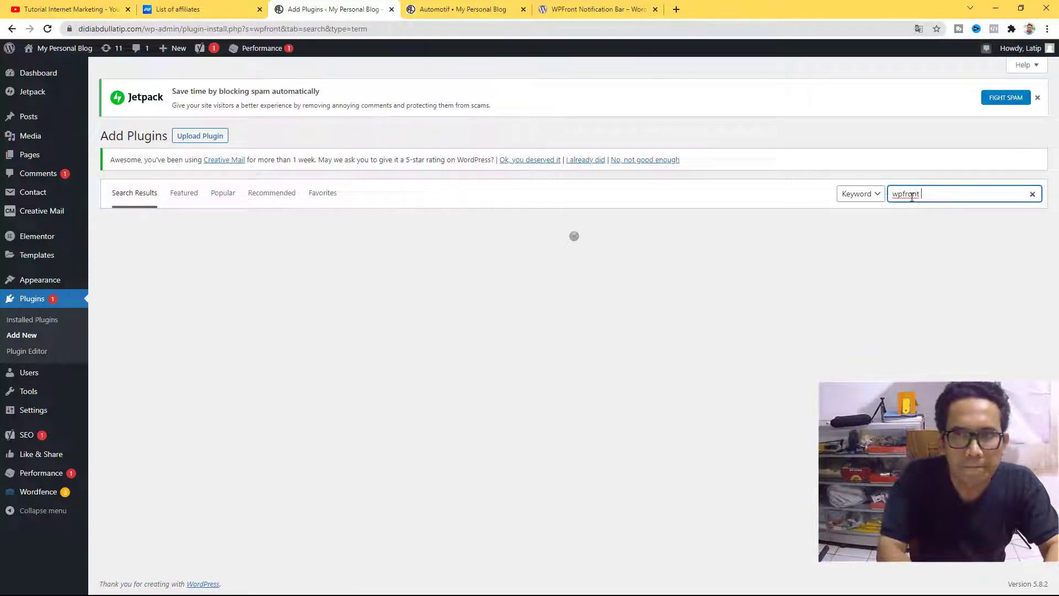
type(" no")
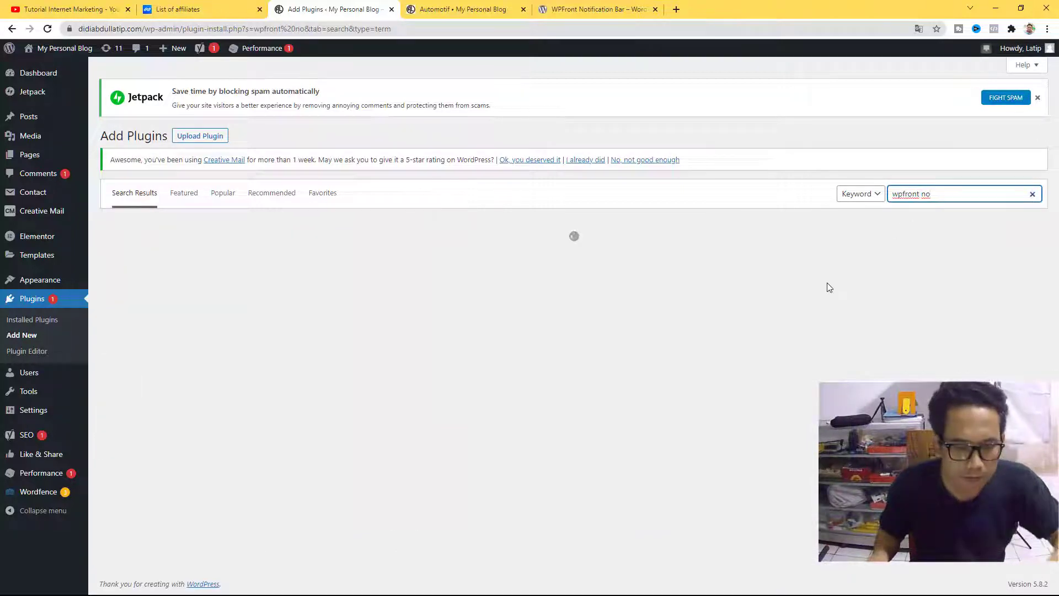
type("tification bar")
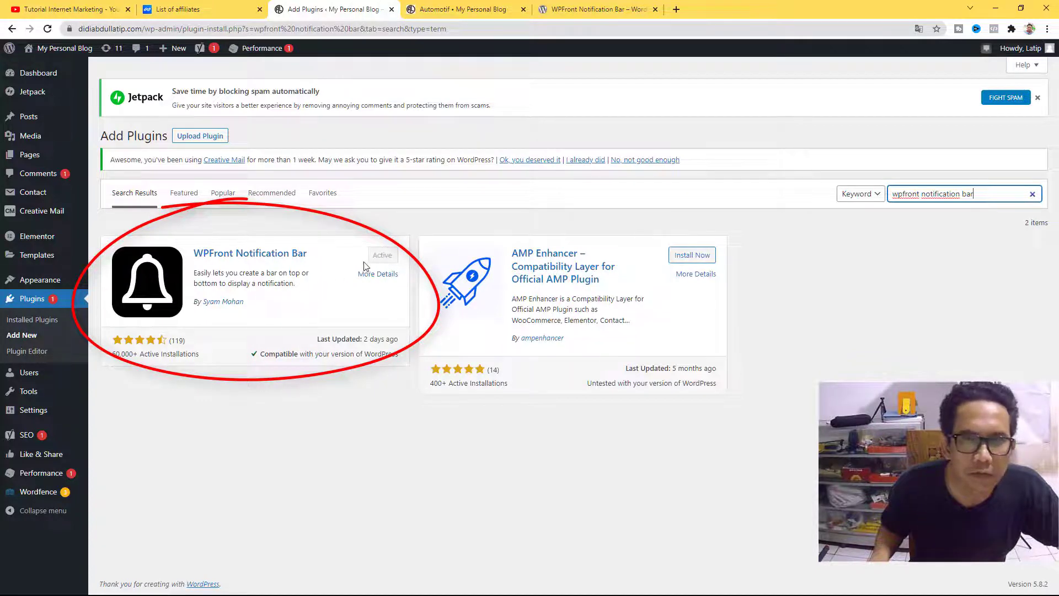
Open the settings of the WPFront Notification Bar plugin from the list of installed plugins.
mouse_move(33, 410)
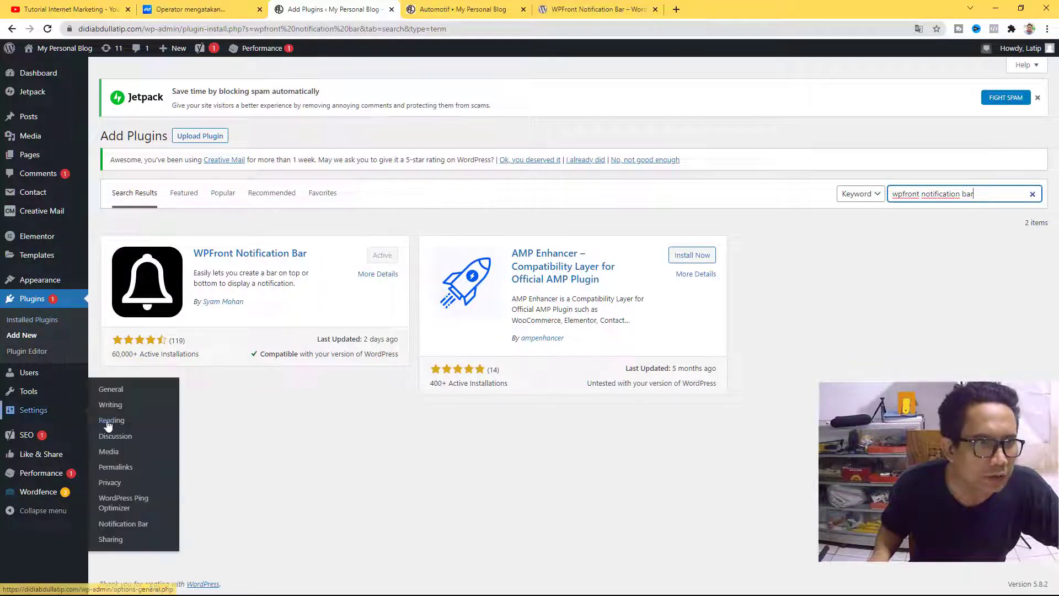
mouse_move(50, 293)
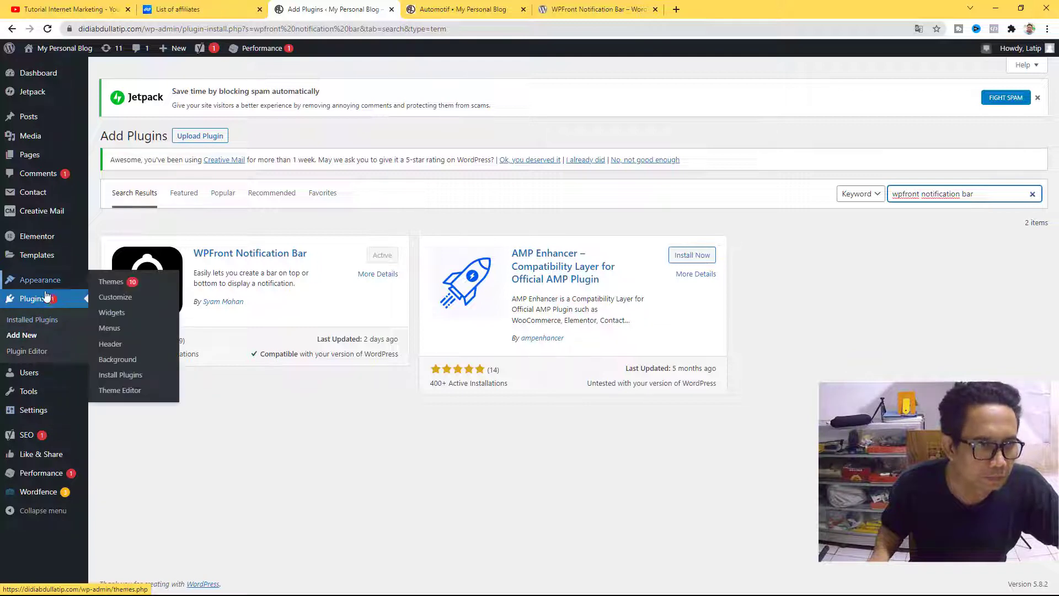
left_click(39, 326)
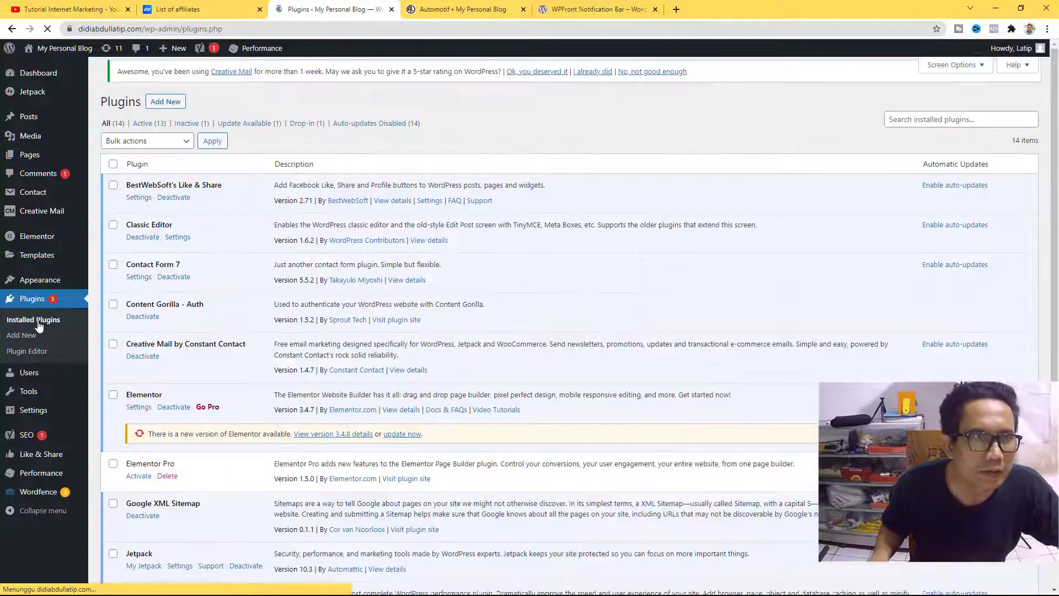
scroll(357, 422, "down", 5)
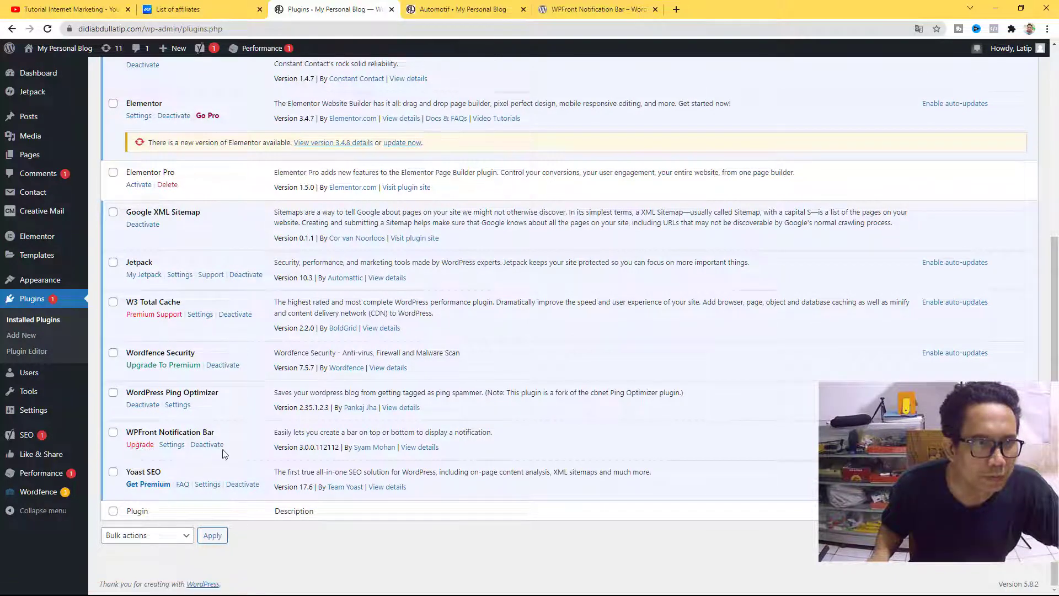
left_click(171, 444)
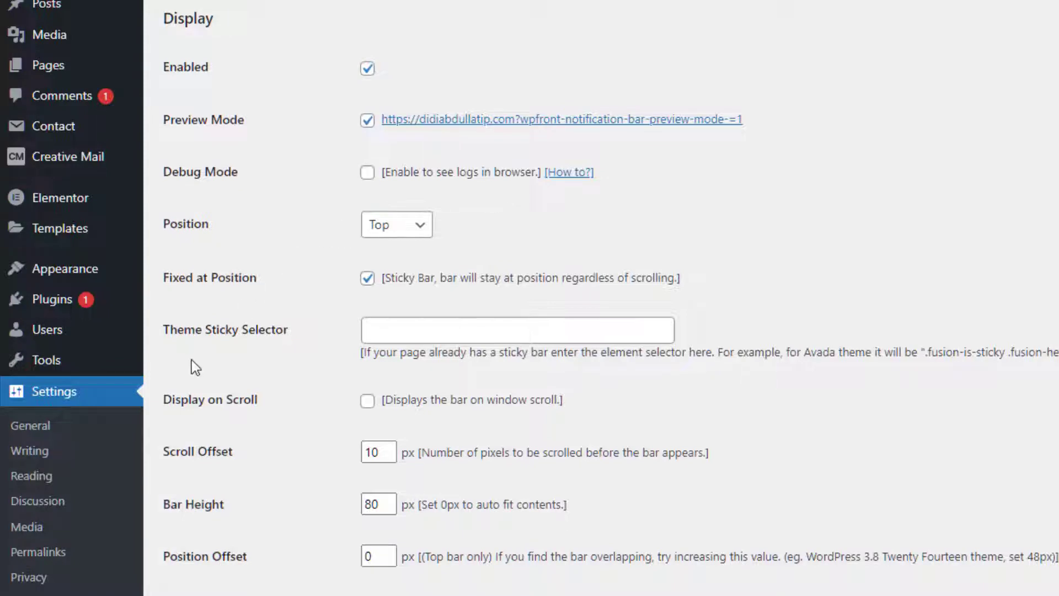
Review the bar's position, fixed, scroll and height settings, and compare them with the bar on the blog's Automotif page.
mouse_move(129, 368)
scroll(549, 311, "down", 2)
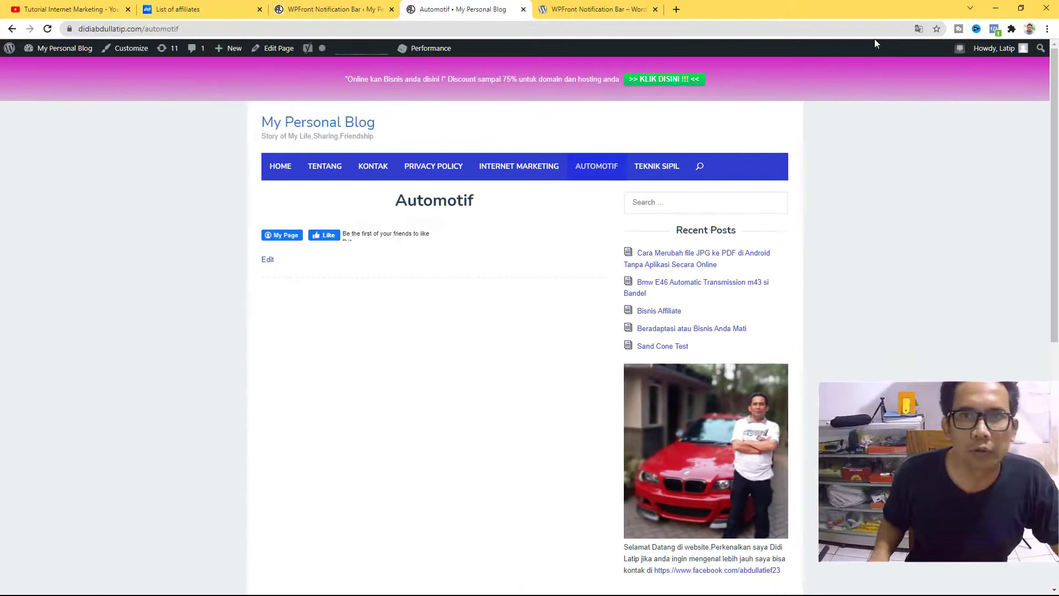
left_click(336, 9)
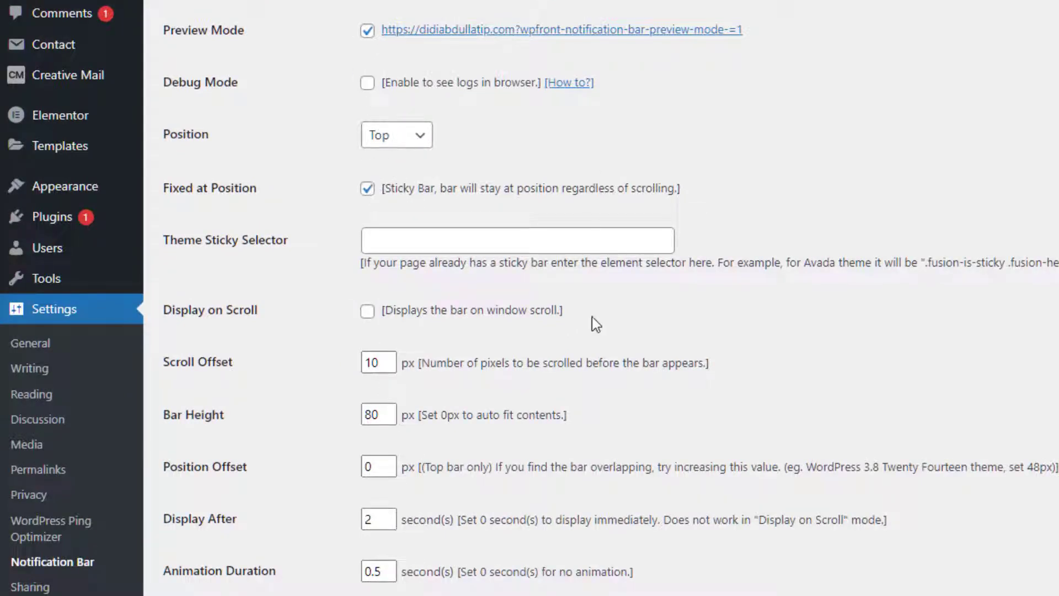
scroll(640, 395, "down", 2)
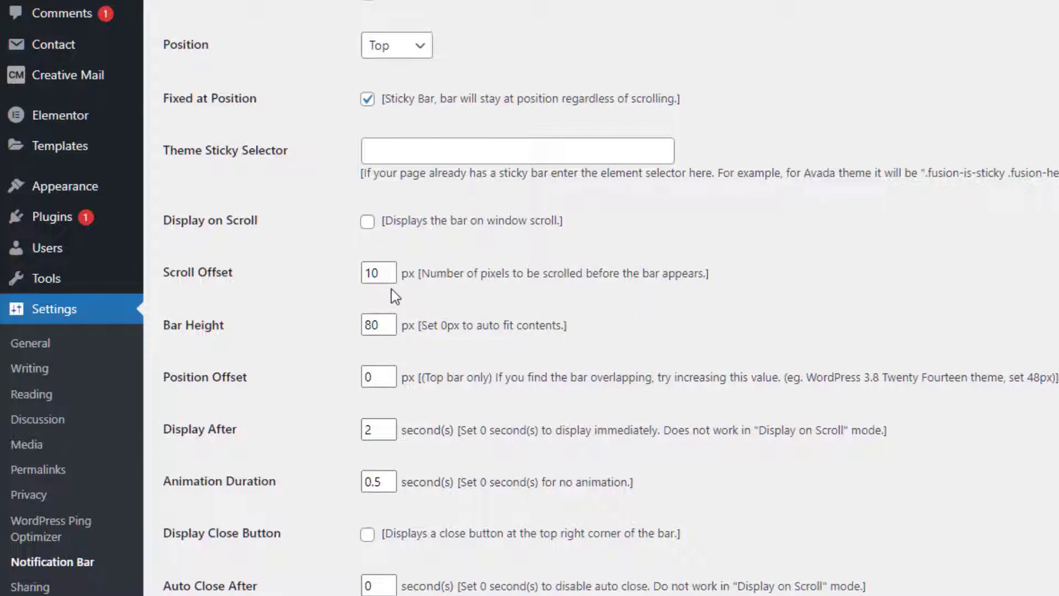
scroll(468, 355, "down", 1)
scroll(468, 355, "down", 1)
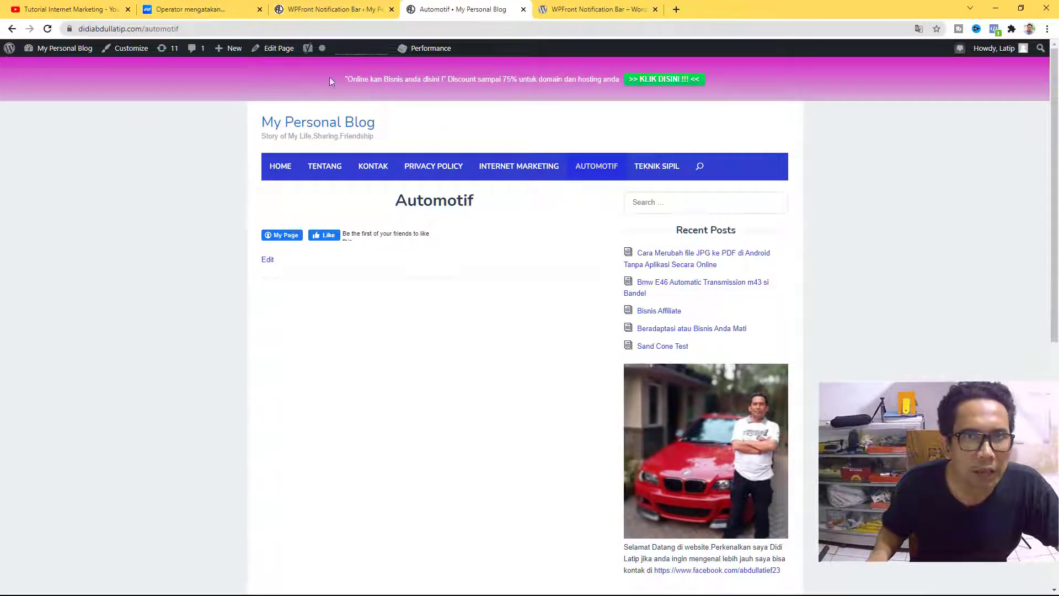
left_click(331, 9)
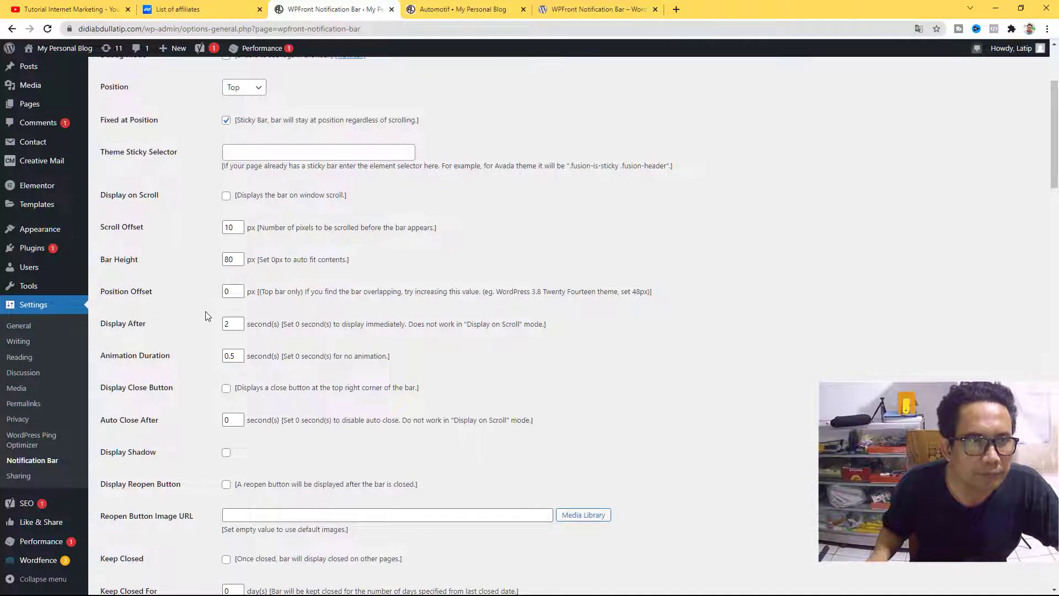
Examine the Display After delay, observe how the bar appears when the blog homepage loads, and return to the plugin settings.
scroll(208, 314, "down", 1)
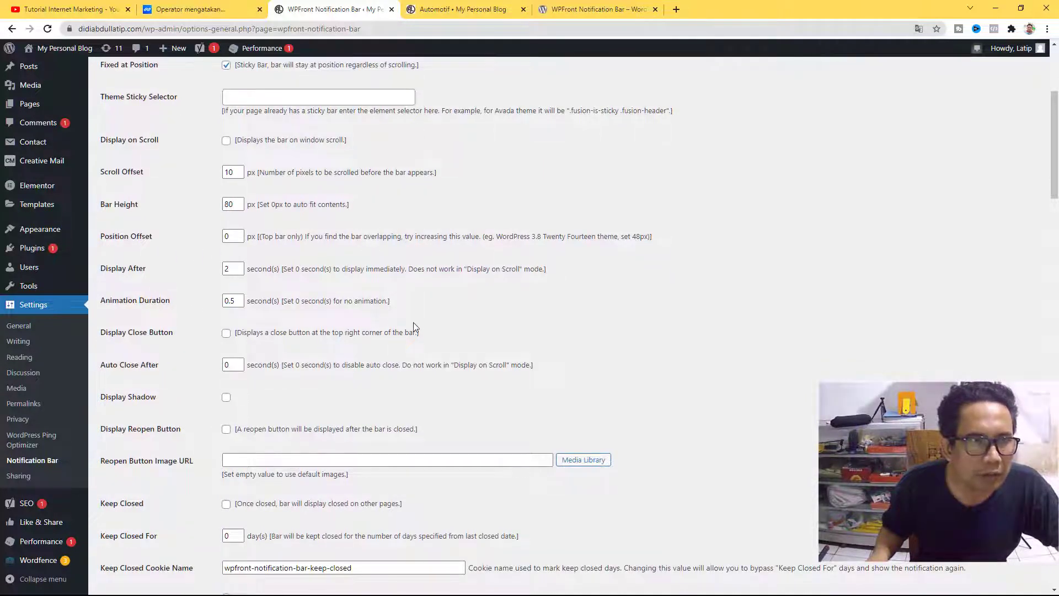
scroll(386, 320, "down", 1)
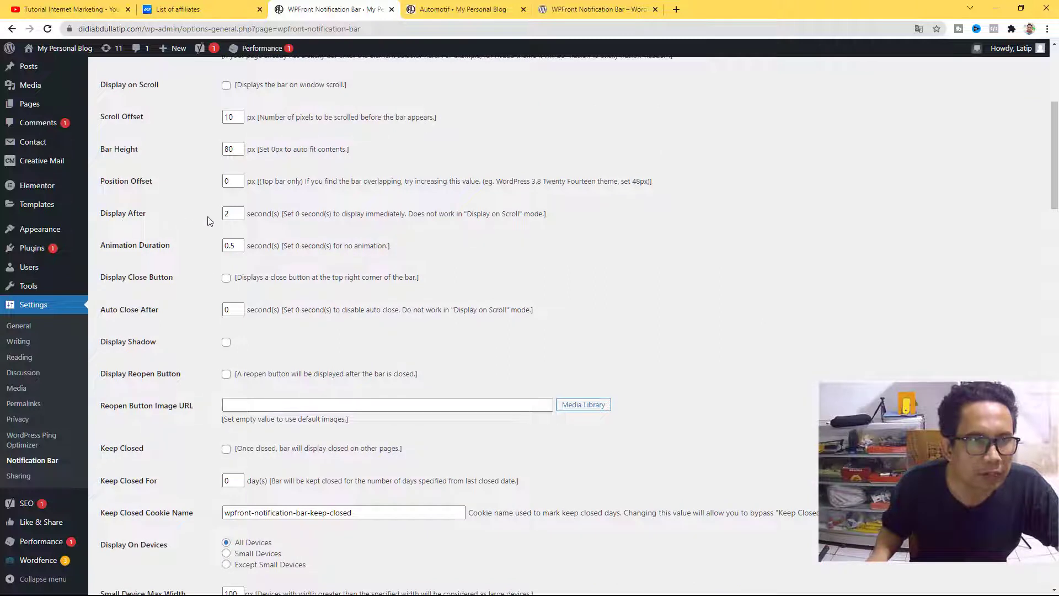
left_click(236, 214)
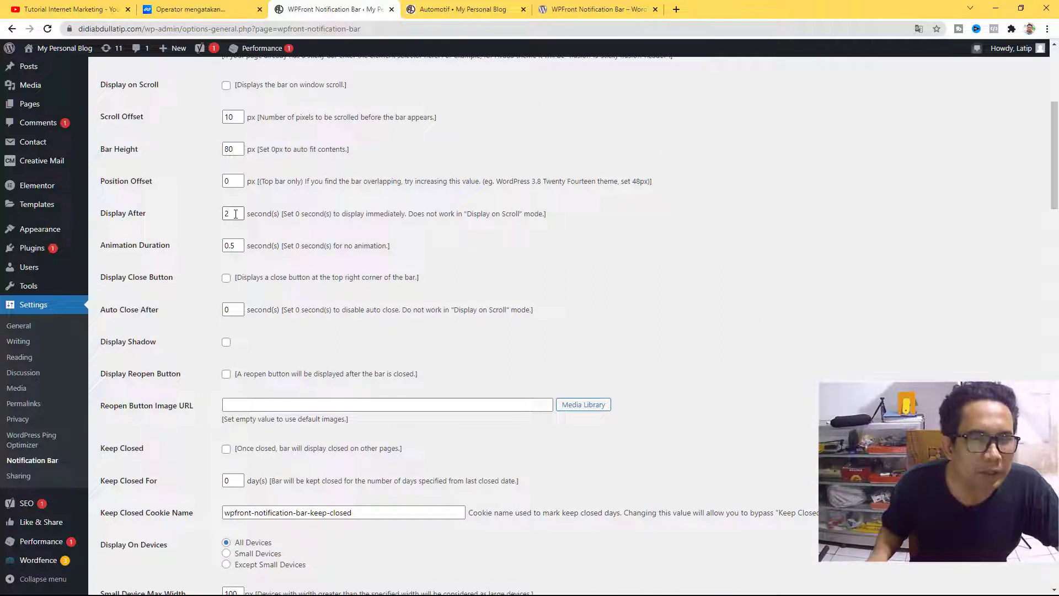
left_click(459, 10)
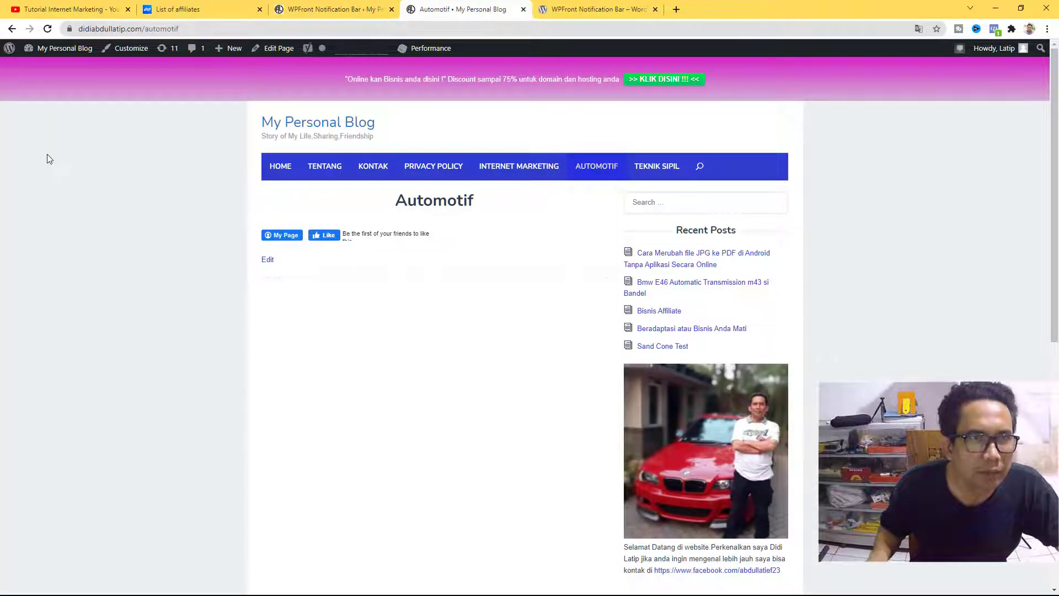
left_click(283, 177)
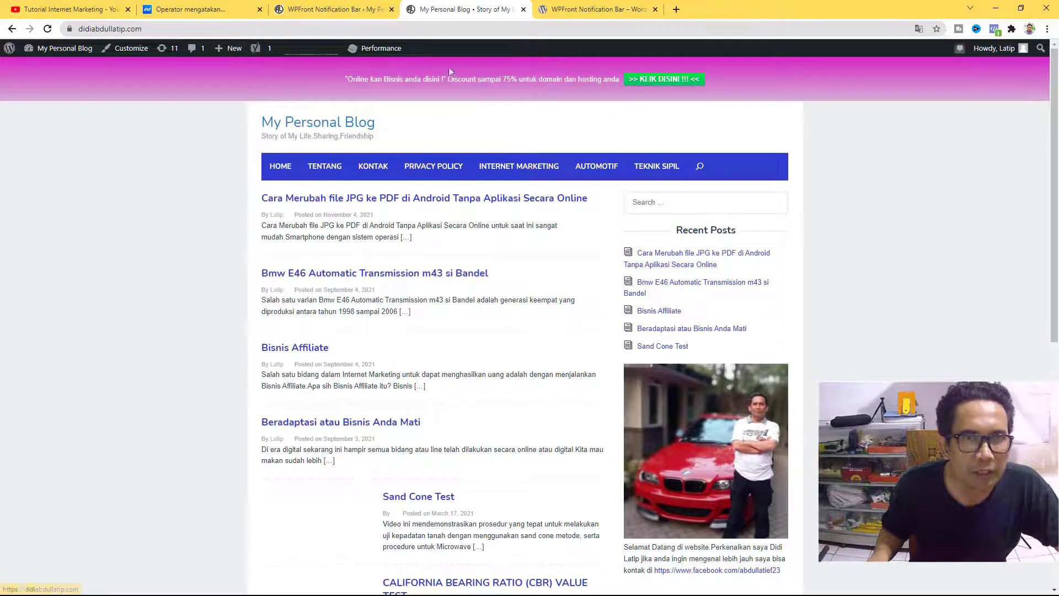
left_click(328, 10)
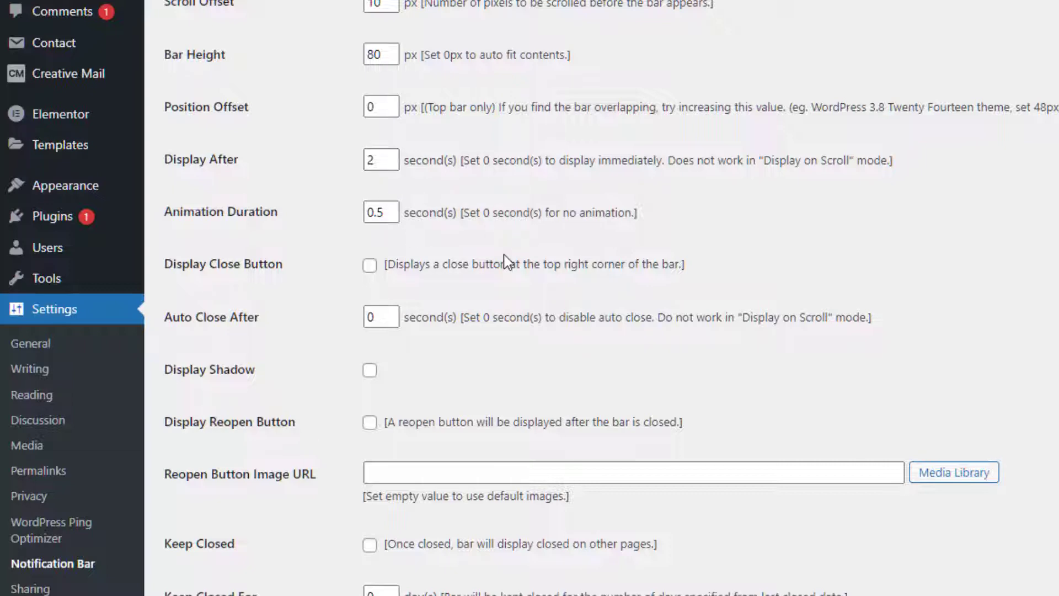
Review the close button, auto close, shadow and reopen button options, checking the bar on the blog homepage in between.
scroll(504, 253, "down", 2)
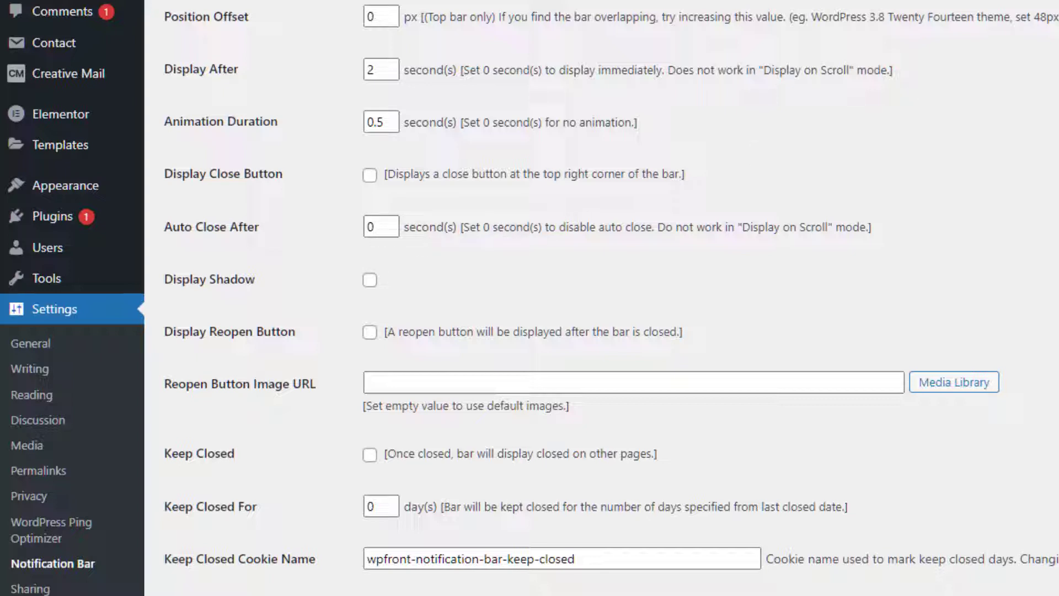
left_click(463, 9)
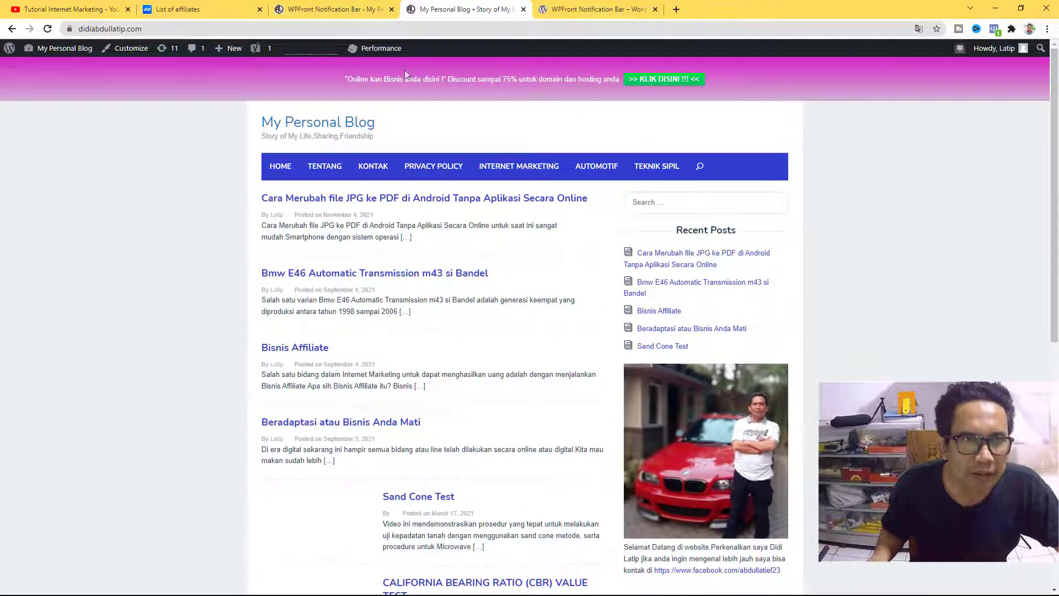
left_click(333, 9)
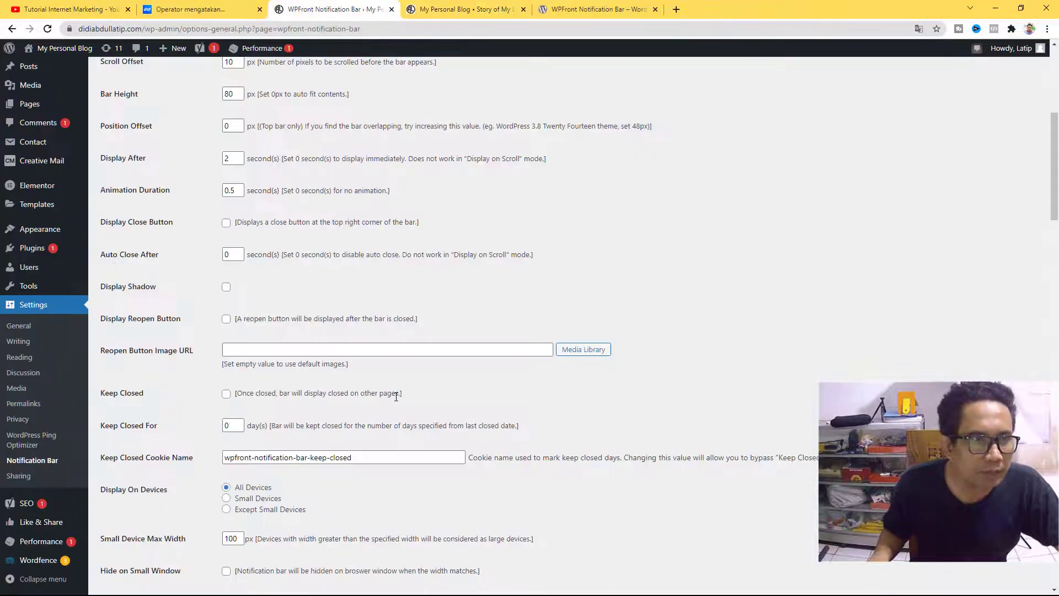
scroll(395, 386, "down", 2)
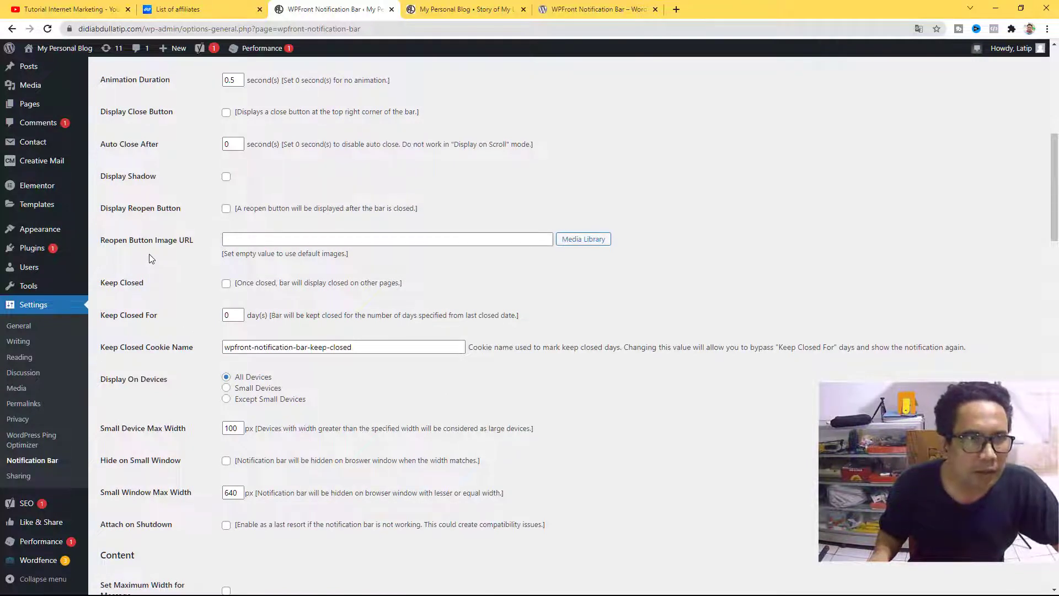
left_click(400, 241)
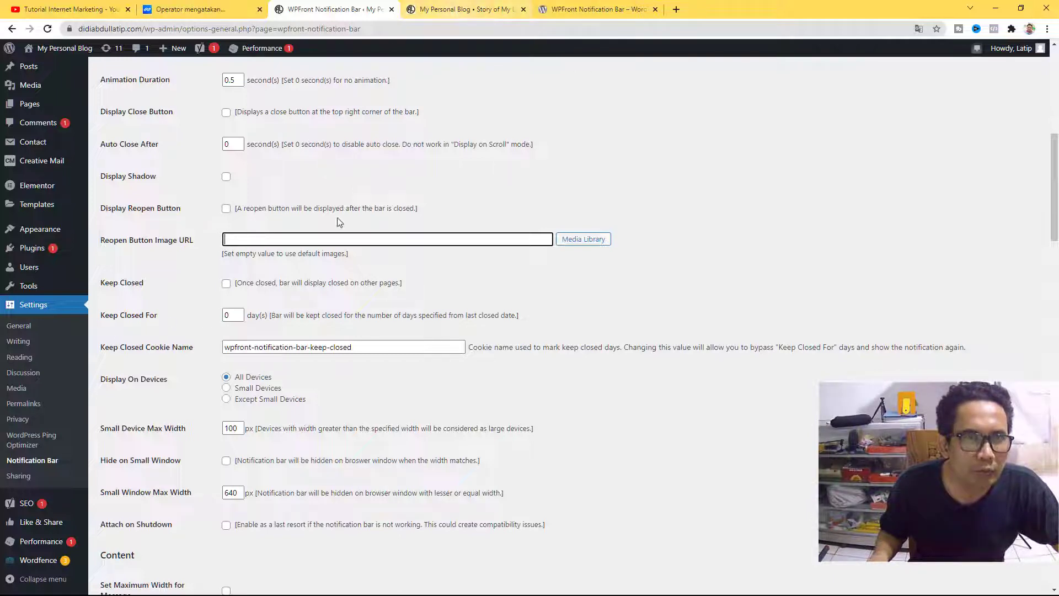
Review the Keep Closed, Display On Devices, small device and window width, and Attach on Shutdown settings.
scroll(385, 335, "down", 2)
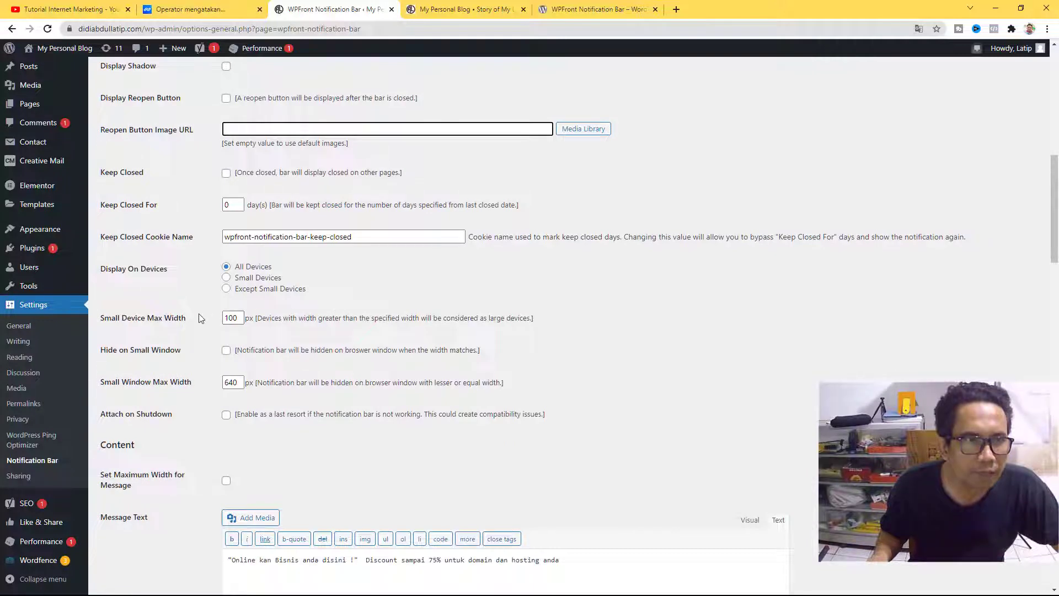
scroll(201, 317, "down", 1)
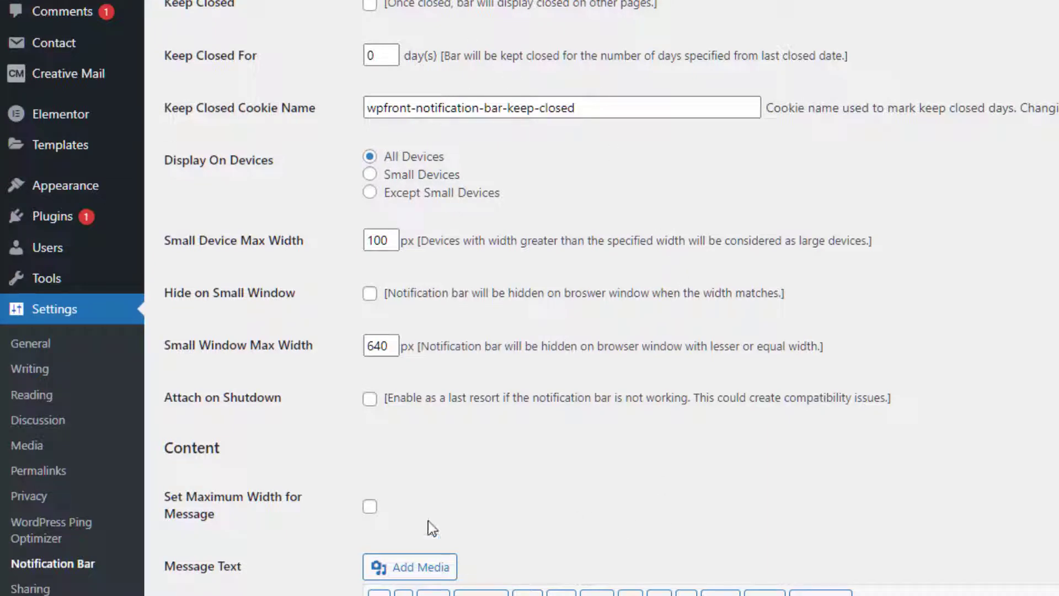
scroll(293, 316, "down", 2)
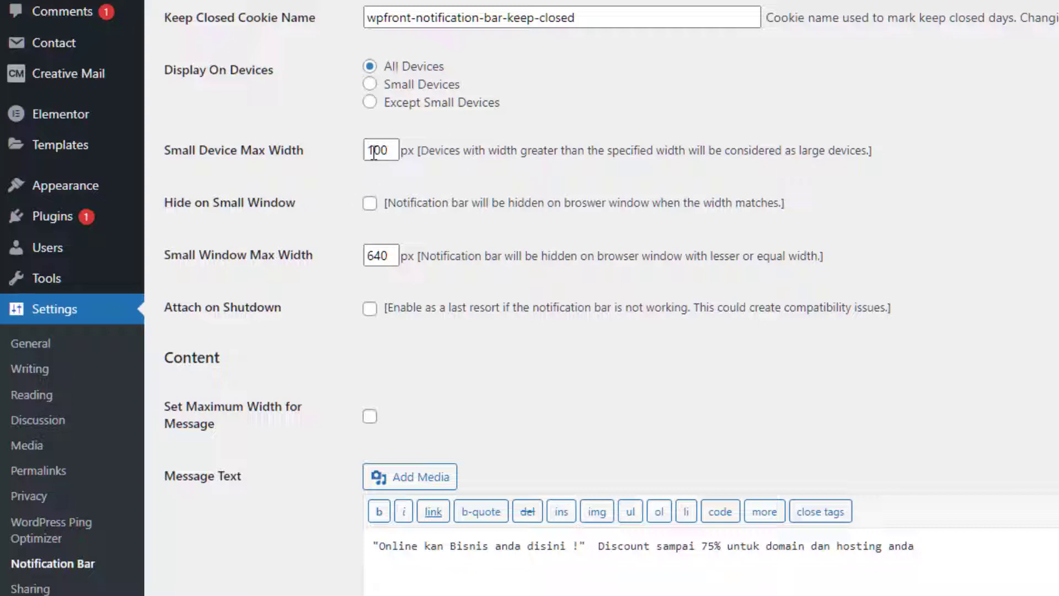
scroll(340, 308, "down", 1)
scroll(340, 309, "down", 3)
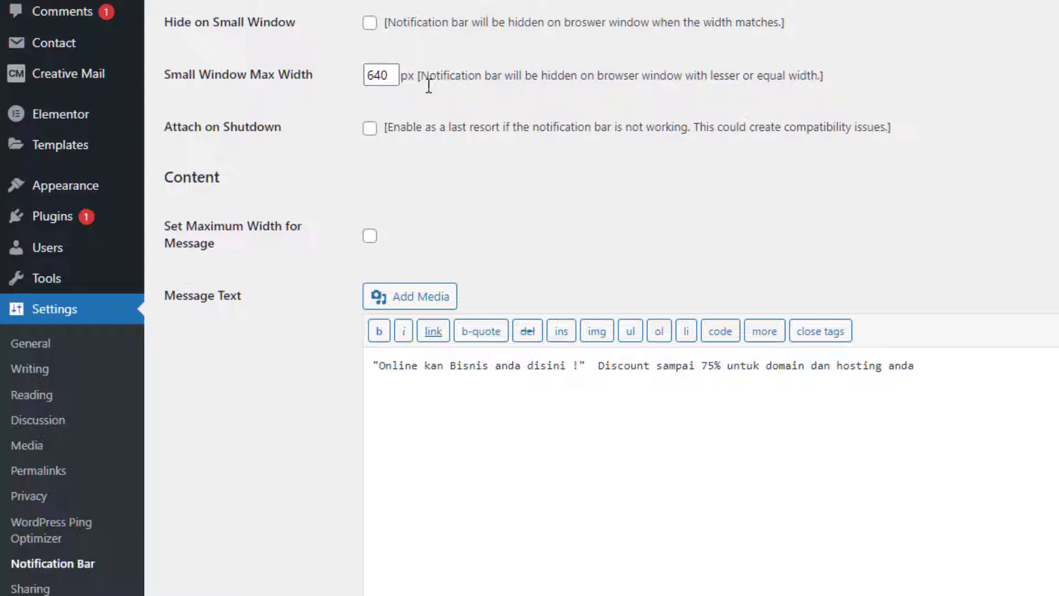
scroll(377, 162, "down", 2)
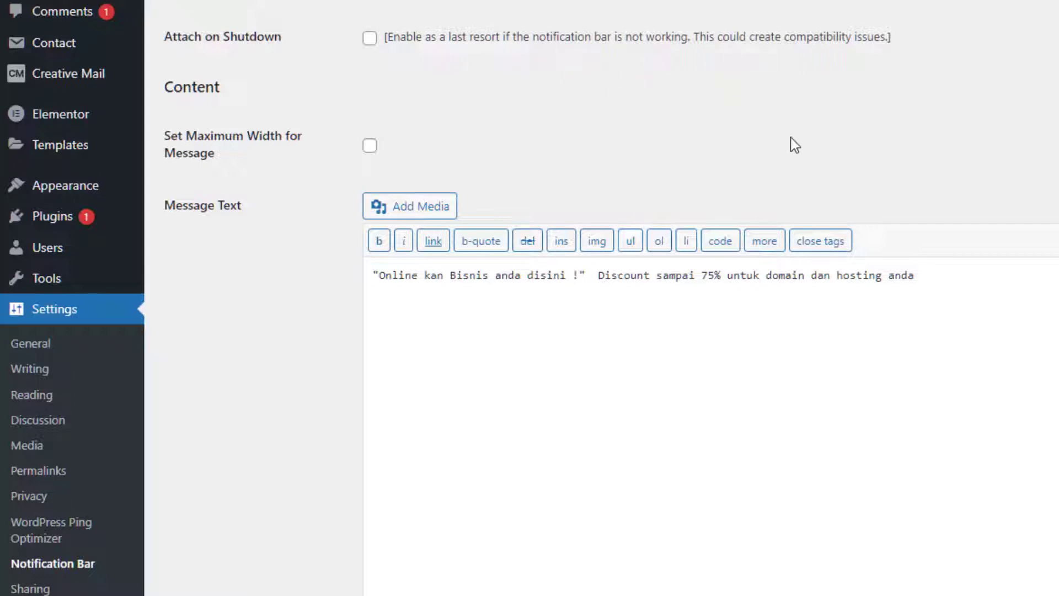
Examine the Content section, highlighting the promotional message text and comparing it with the Message Text Preview.
scroll(790, 137, "down", 2)
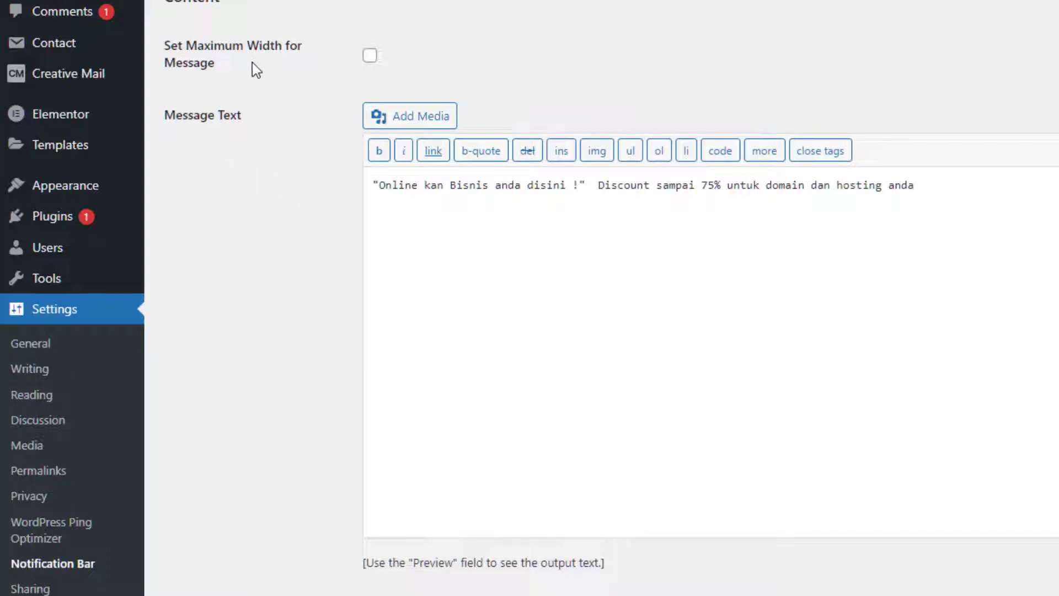
scroll(386, 154, "down", 4)
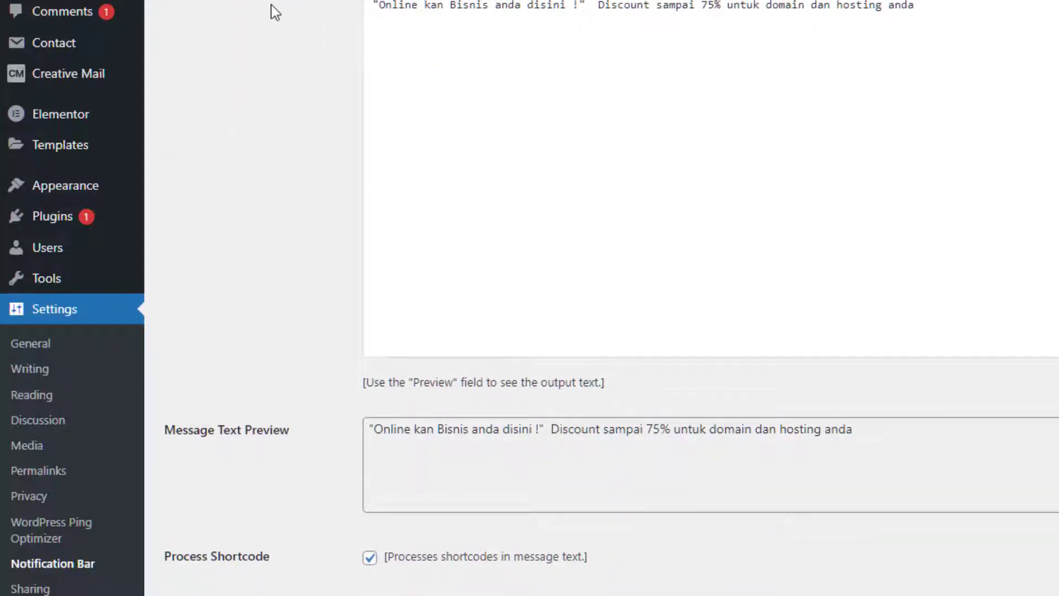
scroll(272, 12, "up", 2)
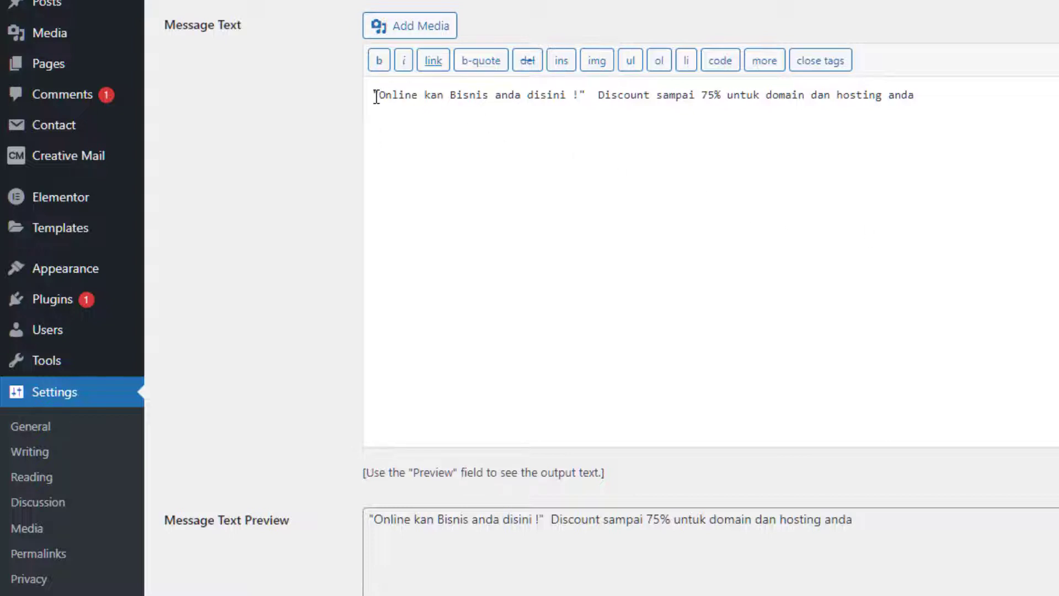
left_click_drag(372, 94, 936, 93)
scroll(717, 138, "down", 2)
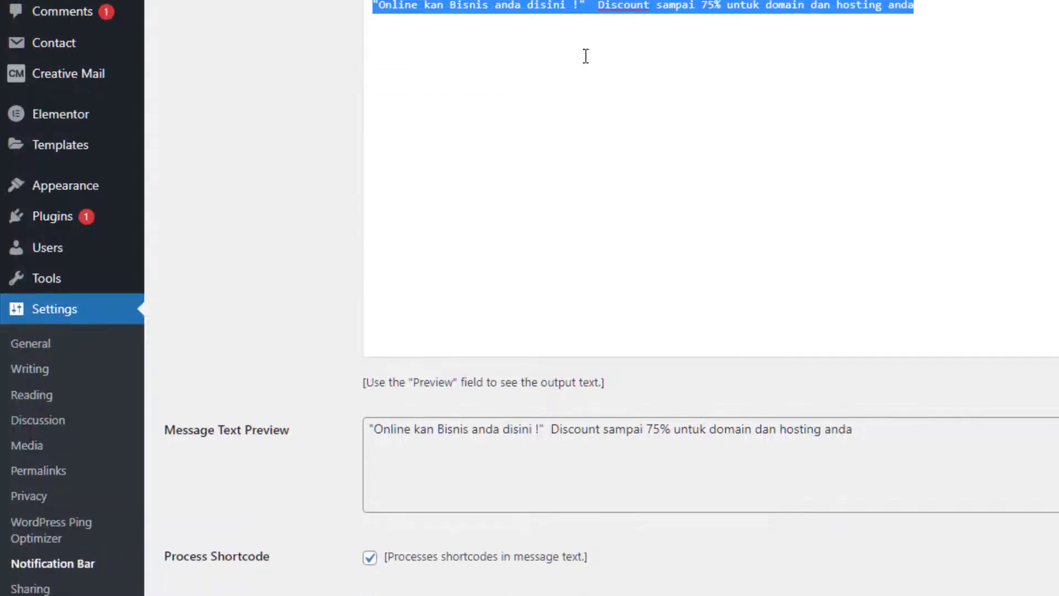
Review the Process Shortcode, Display Button, Button Text and Button Action settings, comparing them with the bar on the blog homepage.
scroll(645, 198, "down", 3)
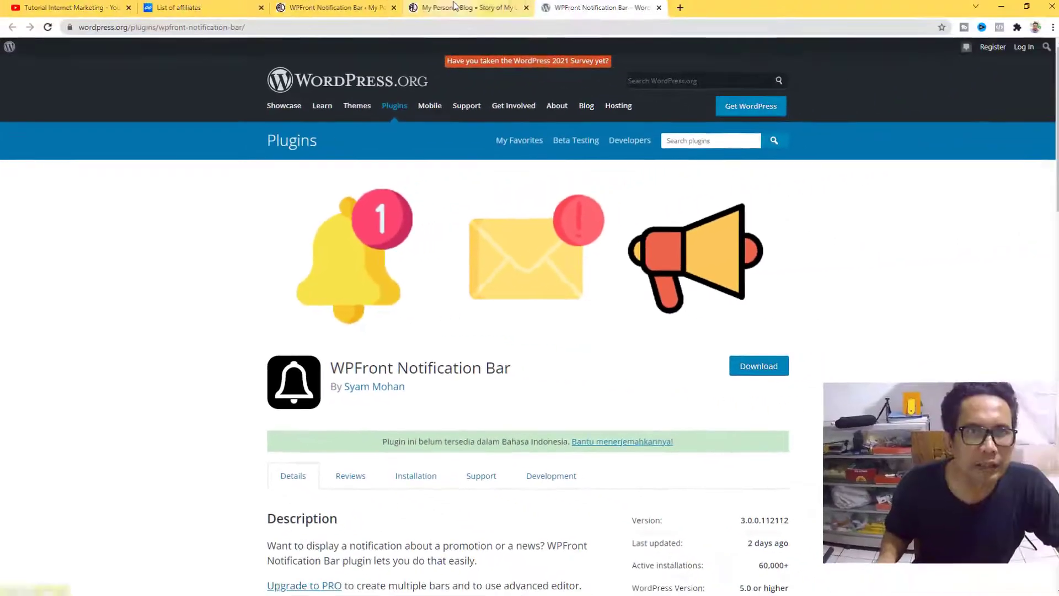
left_click(445, 9)
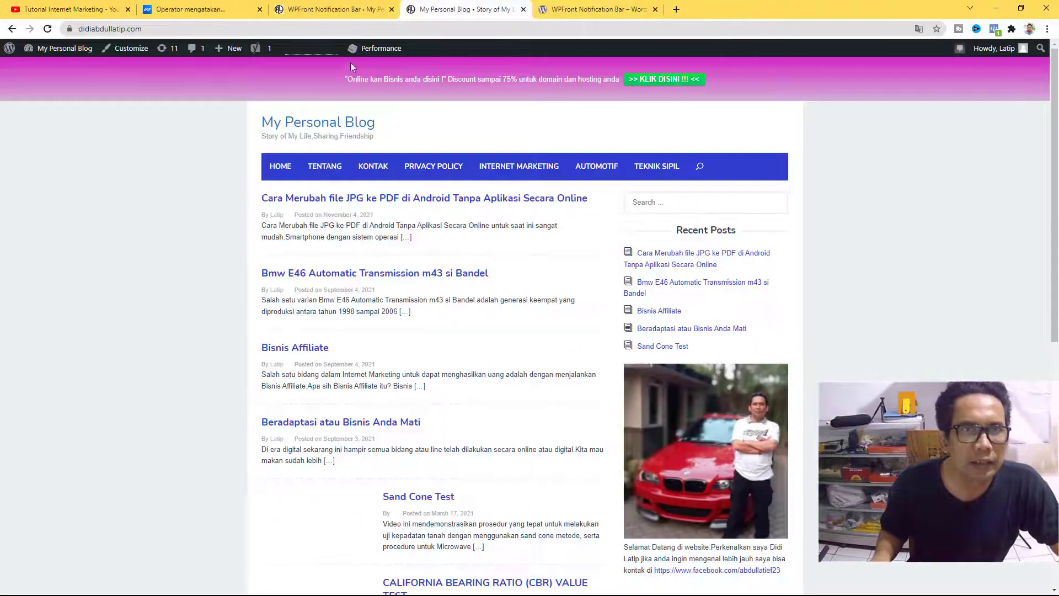
left_click(333, 10)
scroll(423, 415, "down", 2)
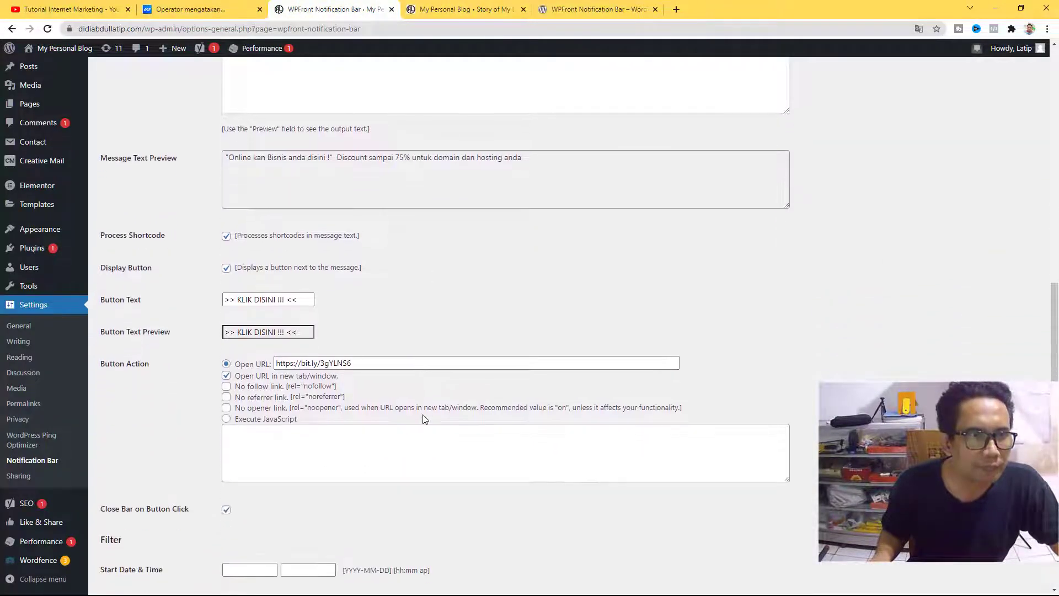
scroll(425, 419, "down", 1)
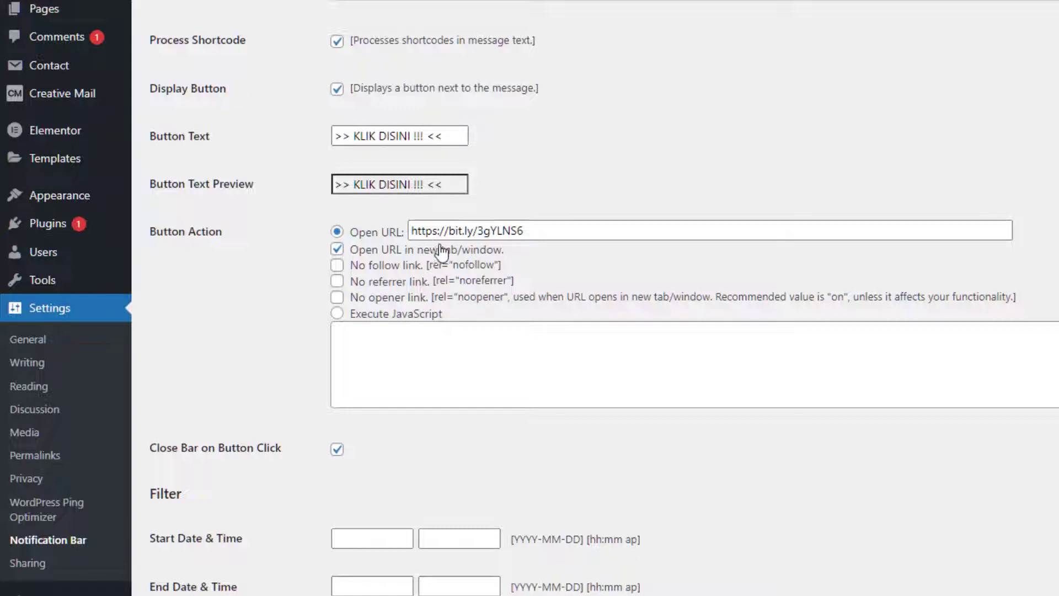
scroll(255, 131, "down", 1)
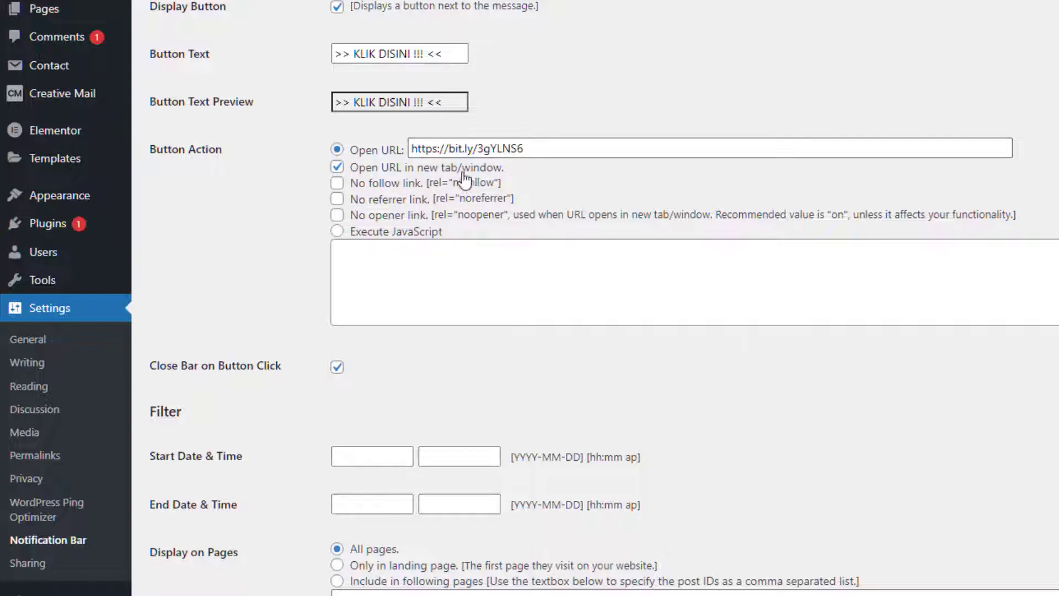
left_click(534, 149)
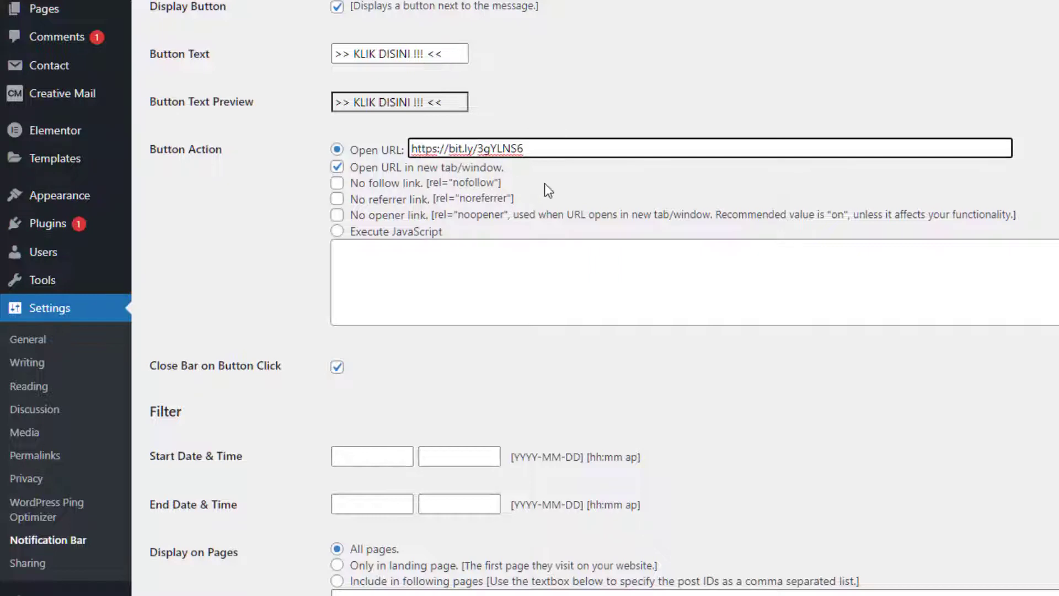
scroll(427, 166, "down", 1)
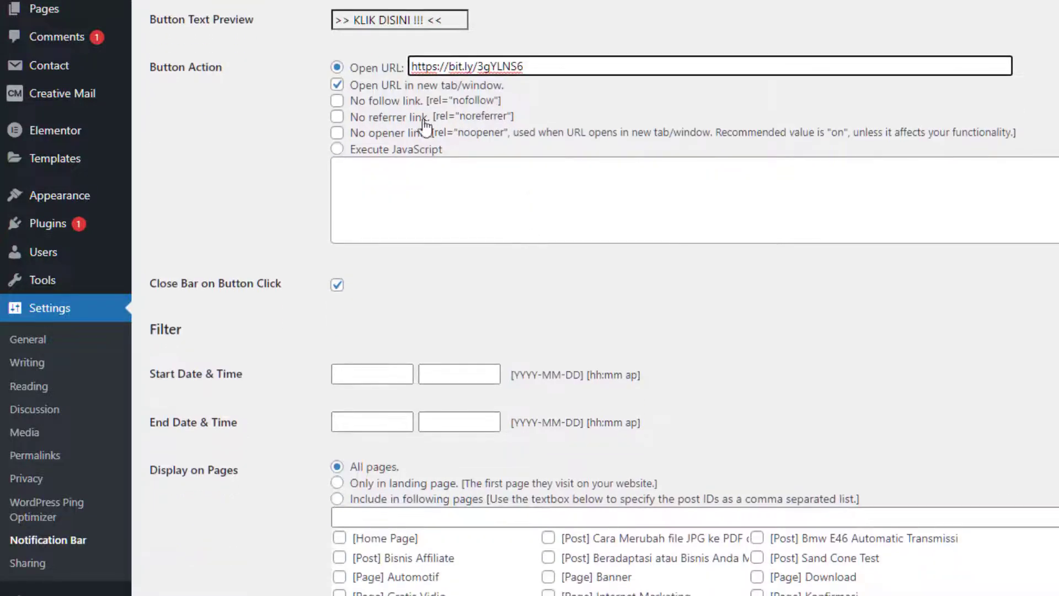
Review Close Bar on Button Click and the Filter section, opening the calendars for the start date and end date without choosing dates.
scroll(552, 209, "down", 3)
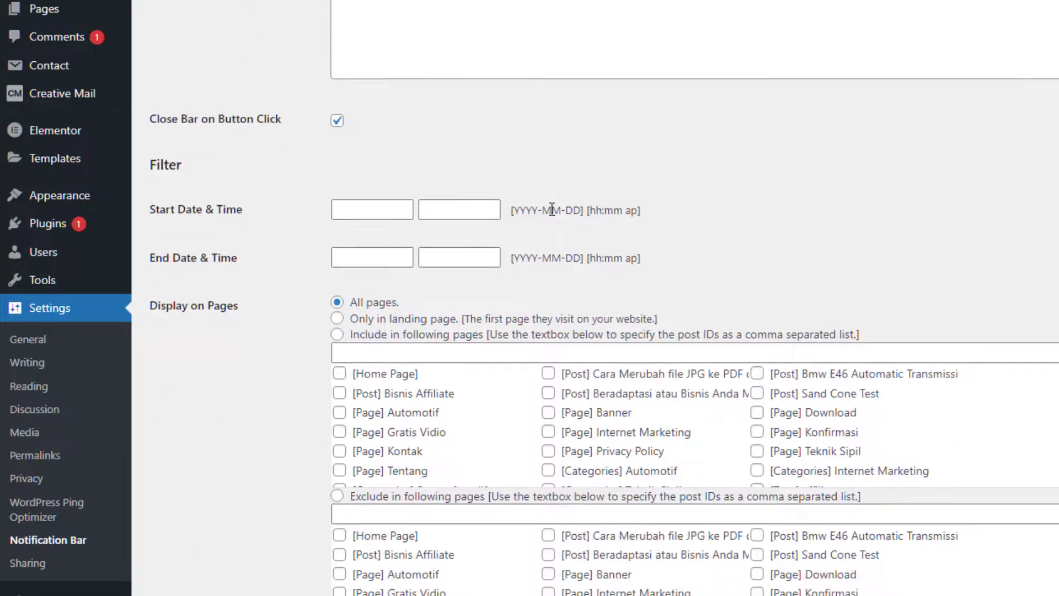
scroll(552, 209, "down", 2)
scroll(151, 152, "down", 2)
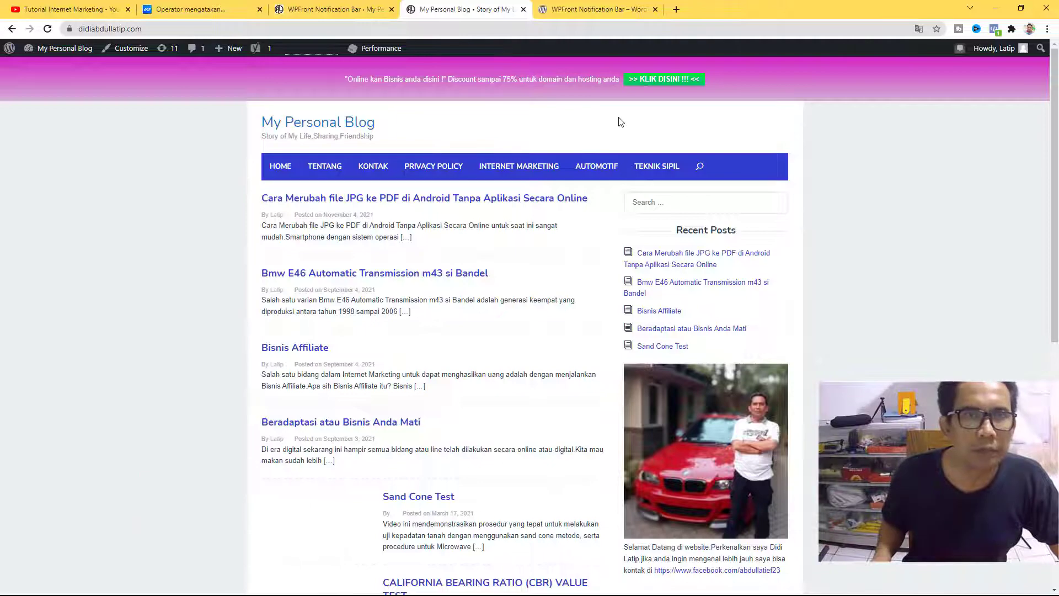
left_click(331, 9)
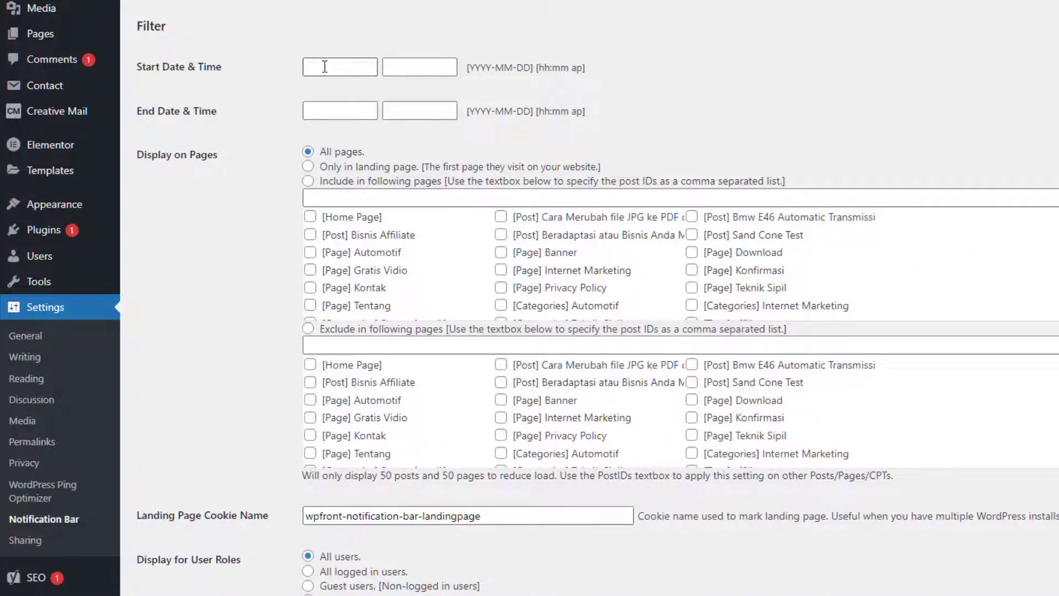
left_click(325, 67)
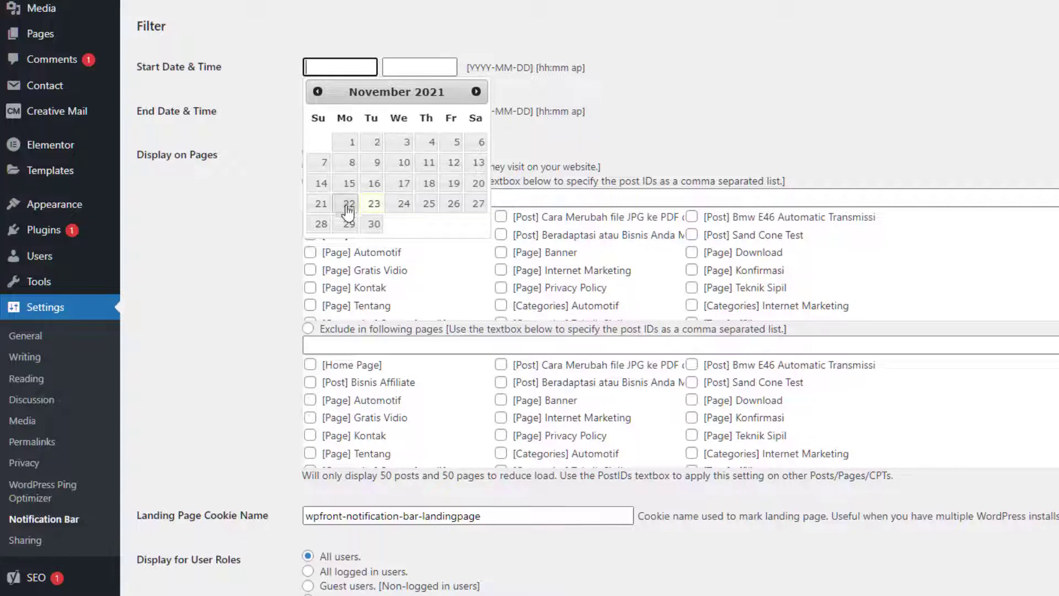
left_click(353, 110)
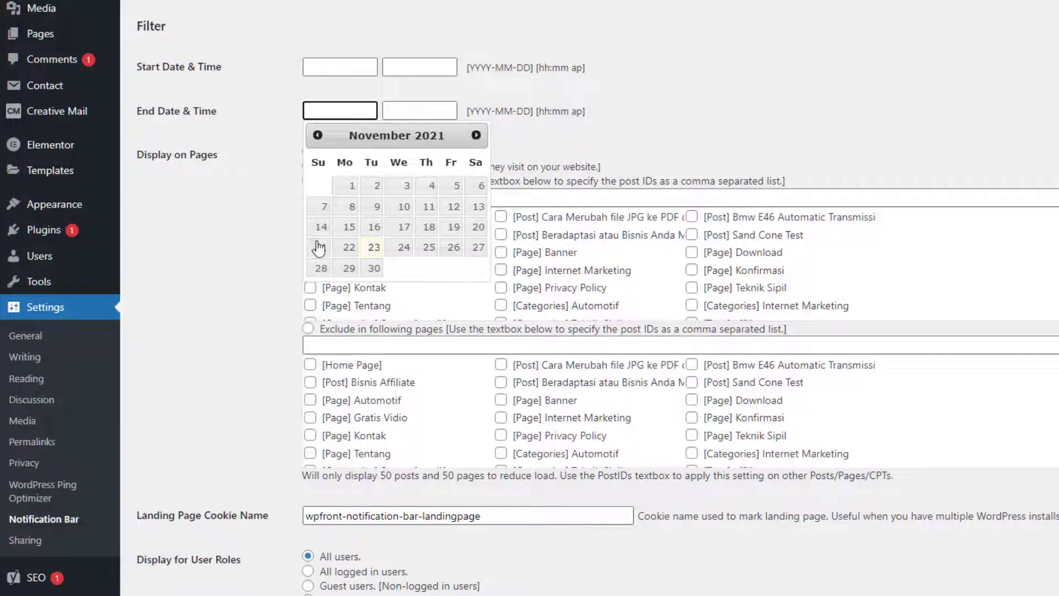
scroll(151, 280, "down", 1)
left_click(172, 207)
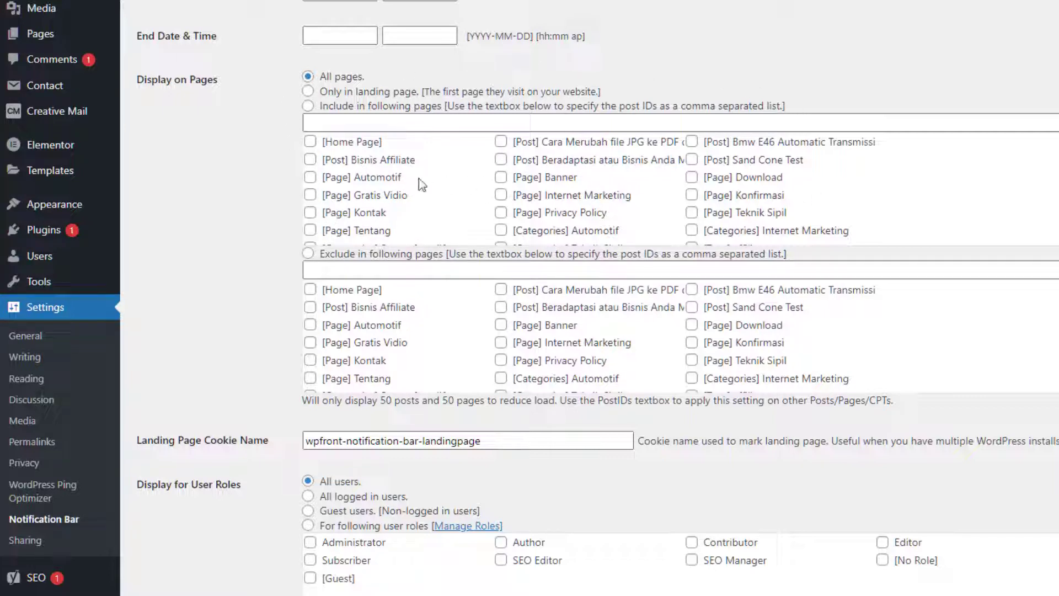
Demonstrate ticking and clearing the Home Page under Display on Pages, and review the exclusion, landing page cookie and user role options.
left_click(311, 141)
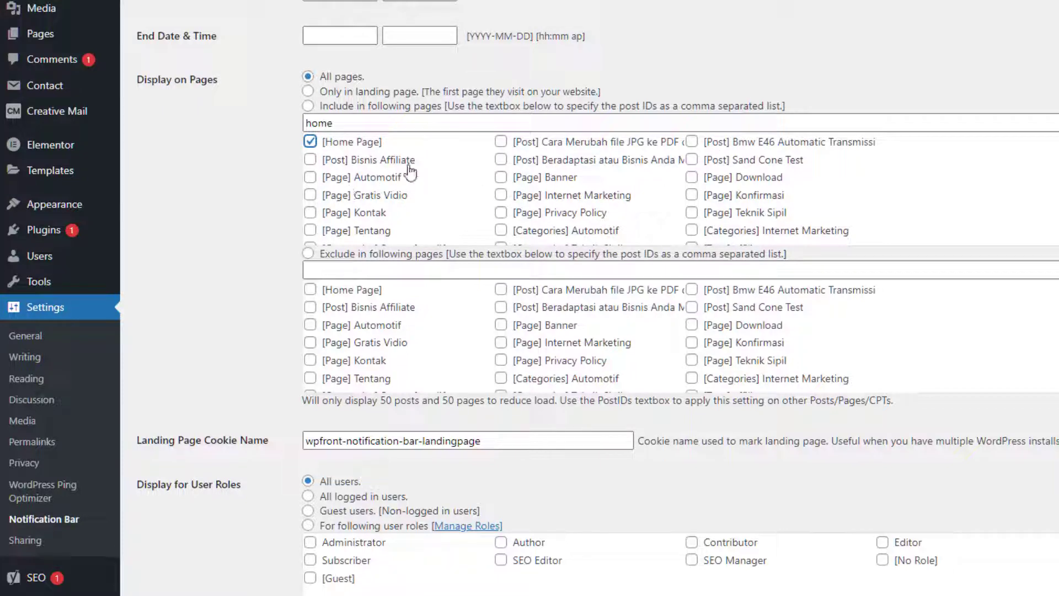
left_click(309, 142)
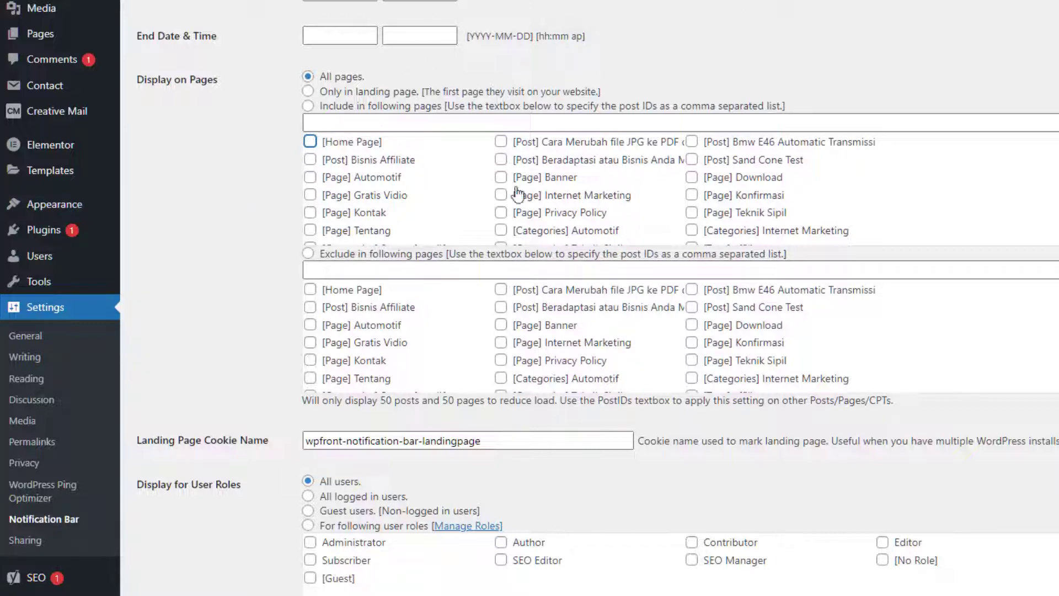
scroll(269, 312, "down", 1)
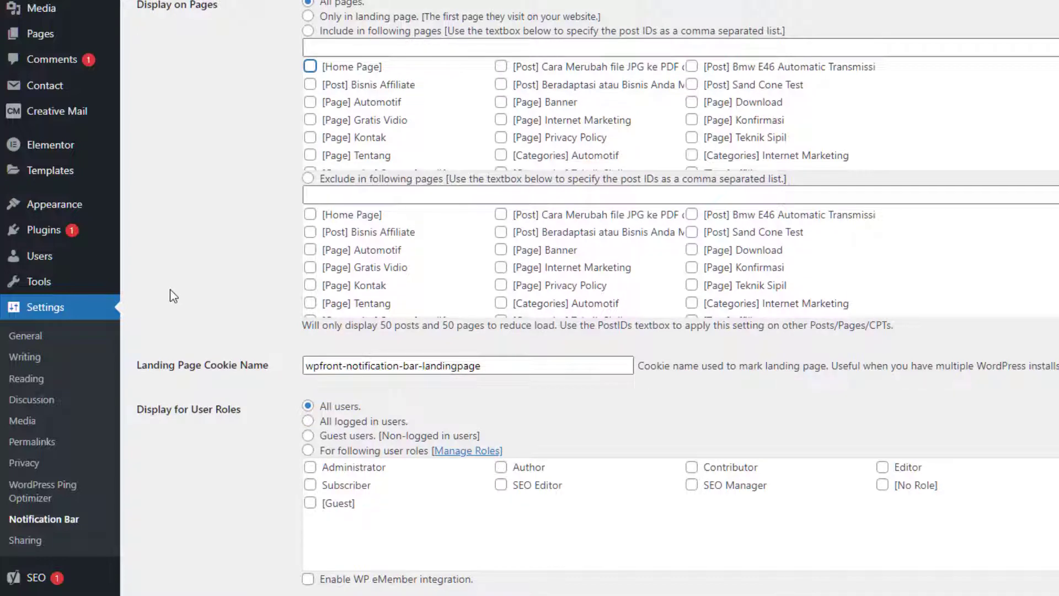
scroll(171, 290, "down", 2)
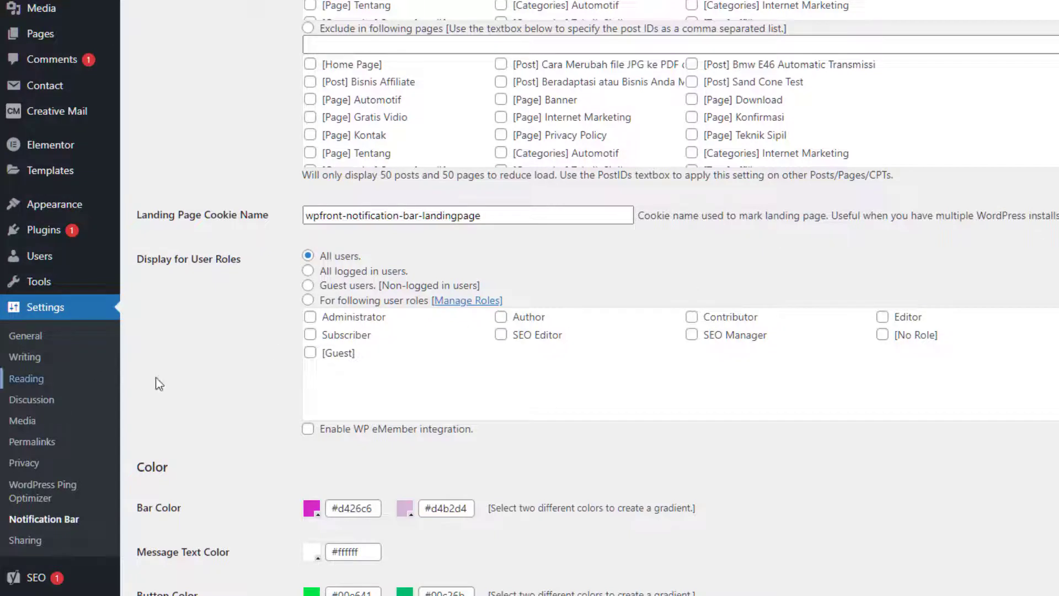
scroll(199, 378, "down", 1)
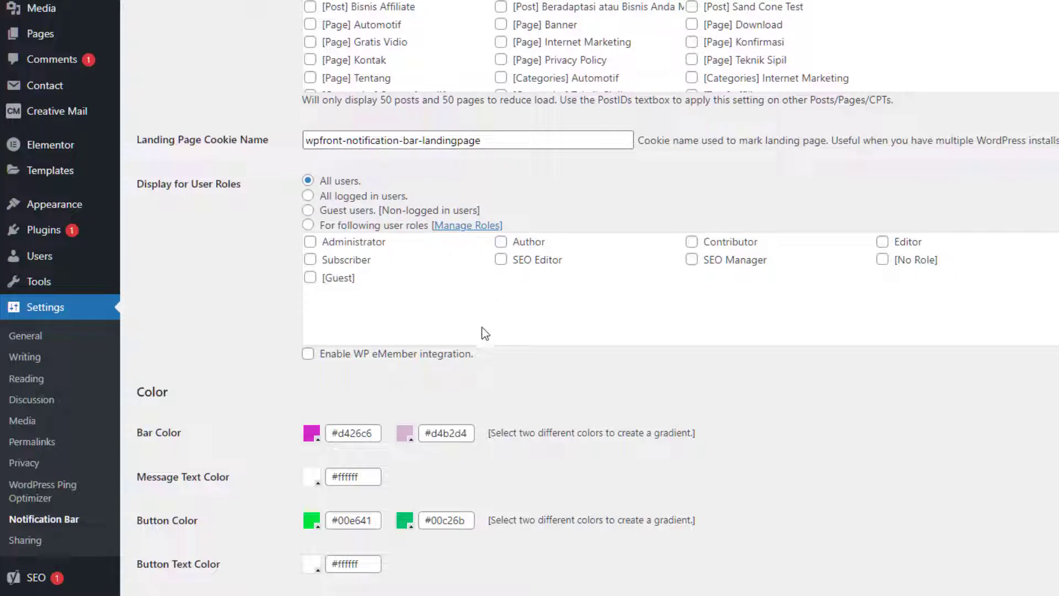
Examine the Color section's bar, text and button colors, comparing them with the notification bar on the blog homepage.
scroll(482, 331, "down", 3)
scroll(524, 207, "down", 2)
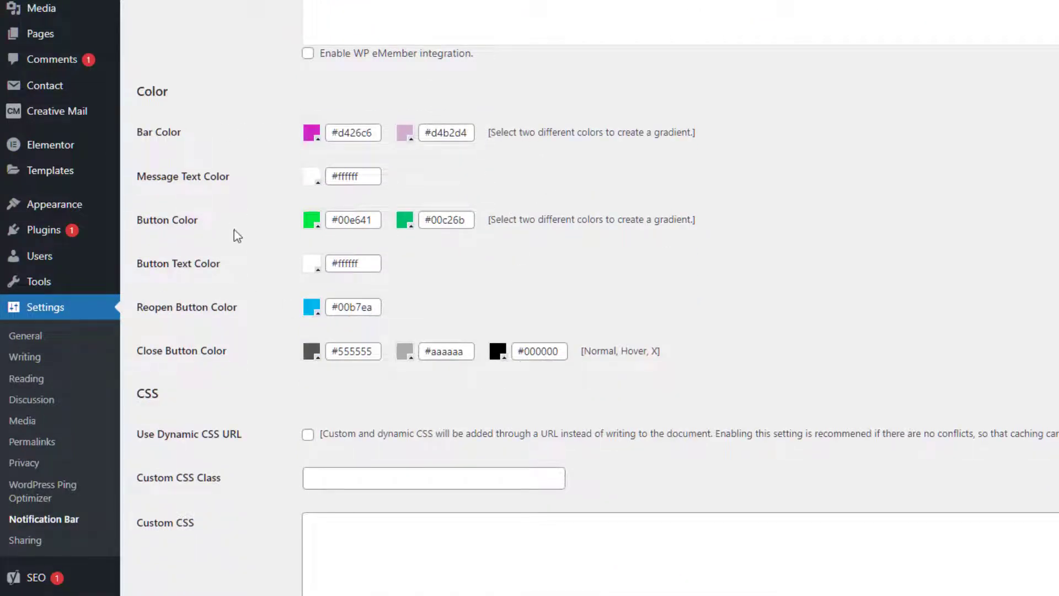
scroll(530, 308, "up", 1)
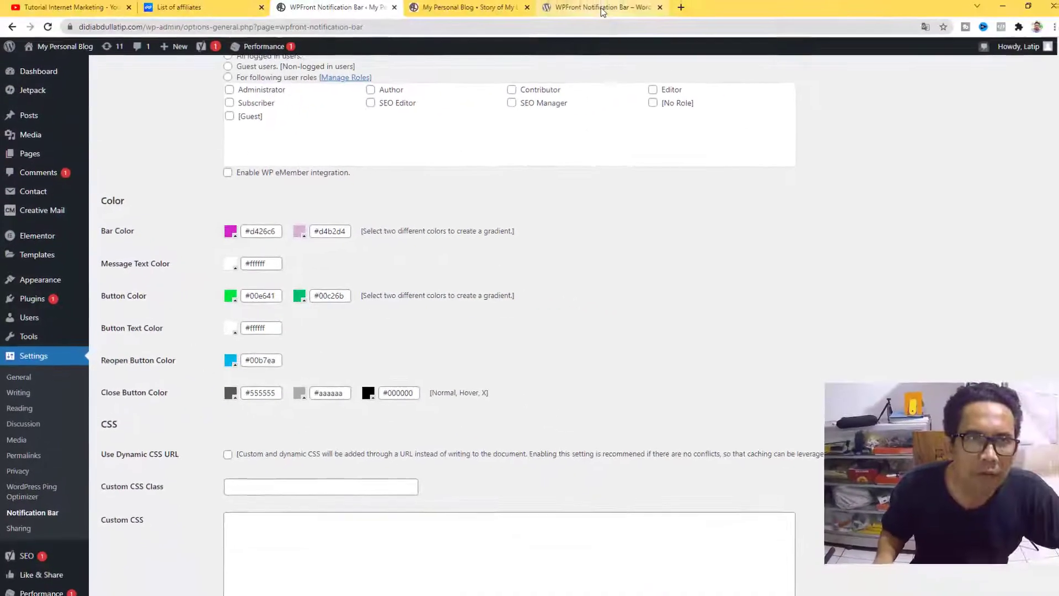
left_click(602, 8)
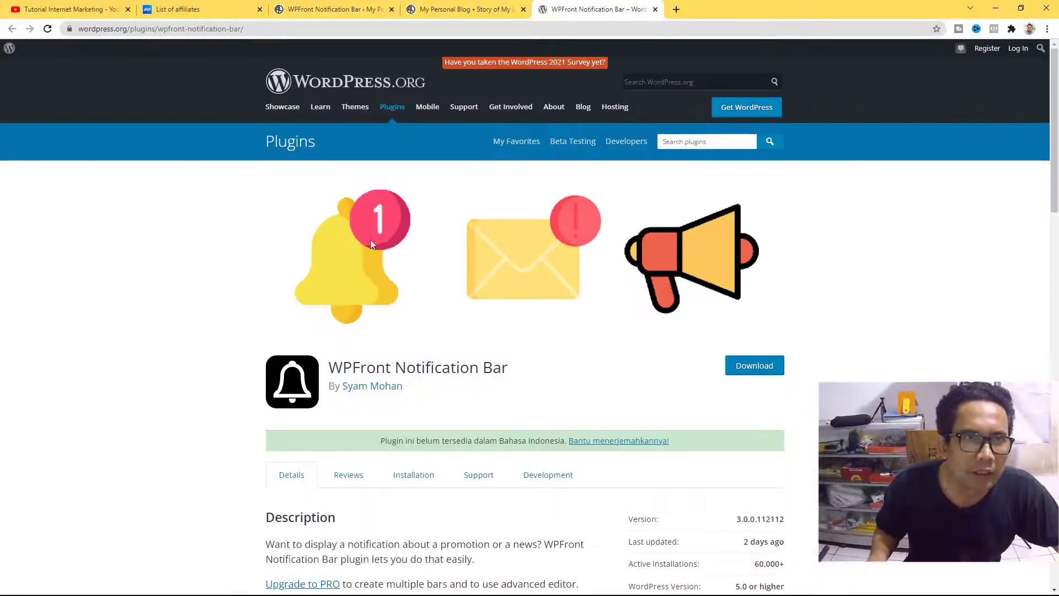
left_click(469, 8)
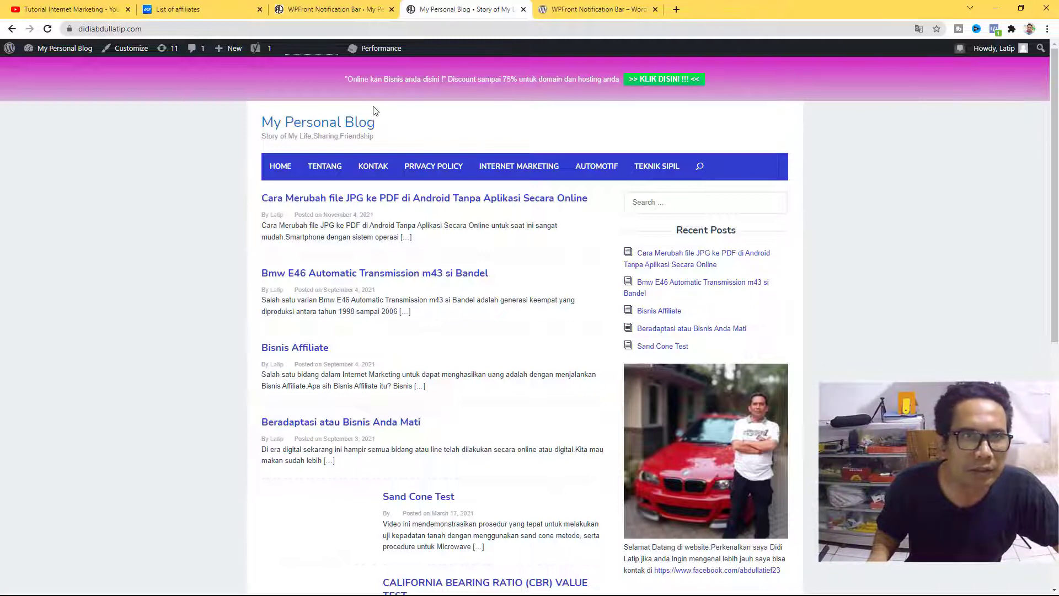
left_click(331, 9)
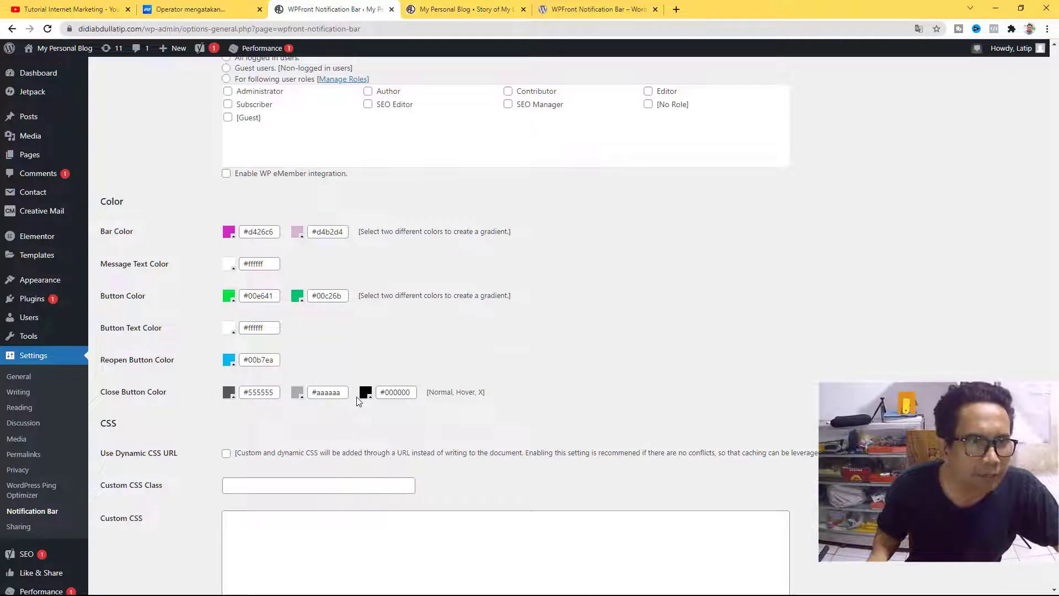
scroll(320, 399, "down", 1)
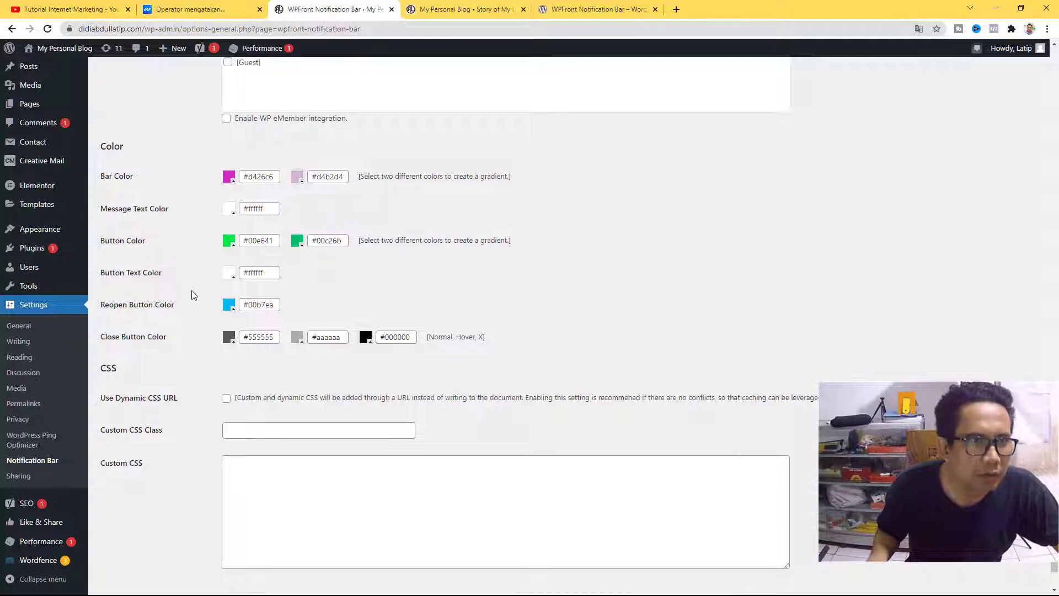
Examine the CSS section, and skim the whole settings page once more from the Display section to its end.
scroll(191, 290, "down", 1)
scroll(205, 325, "down", 1)
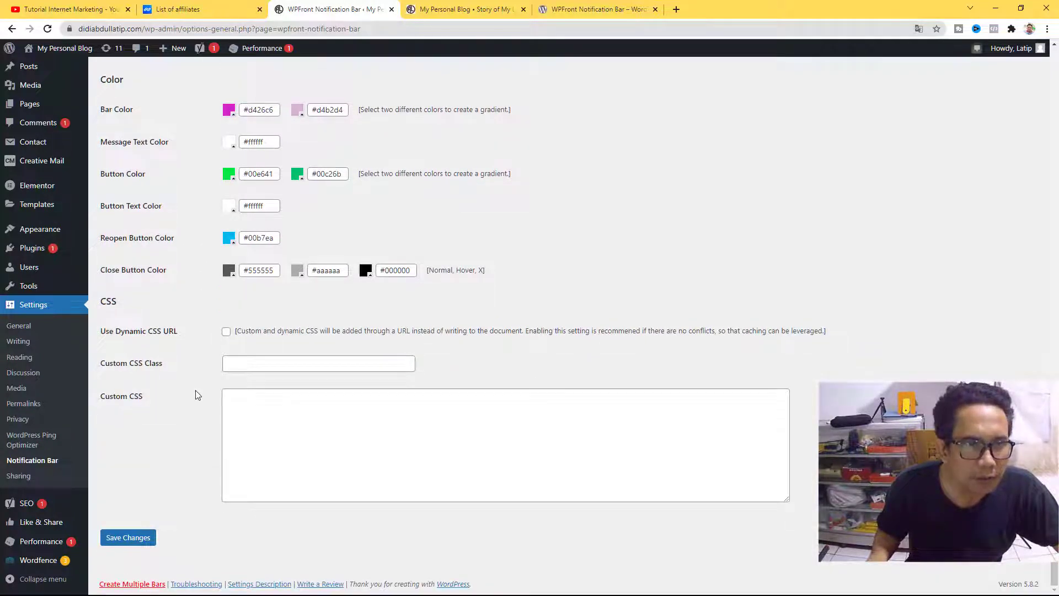
scroll(279, 445, "up", 10)
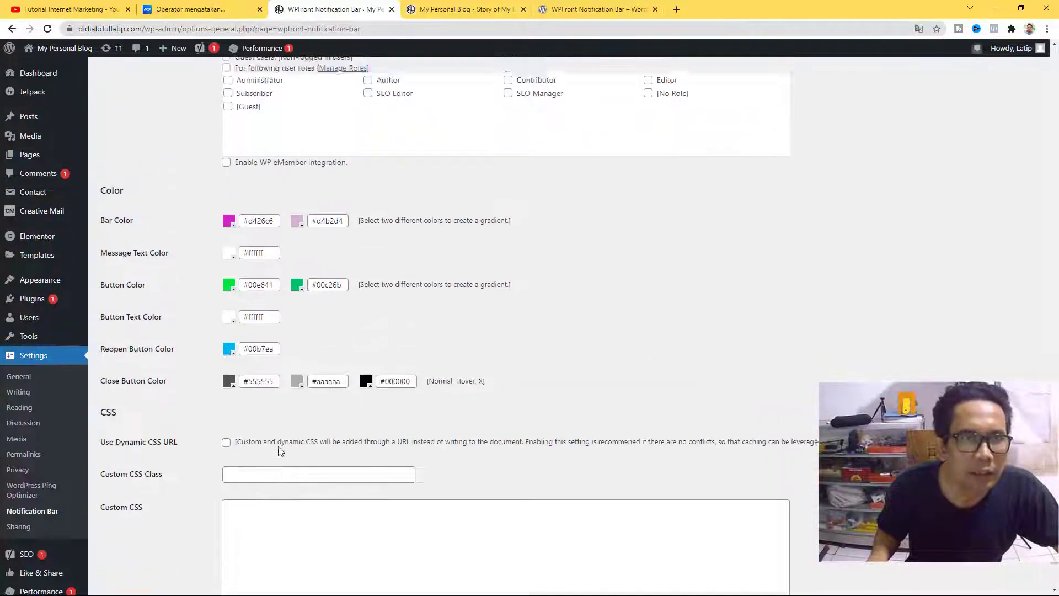
scroll(279, 450, "up", 20)
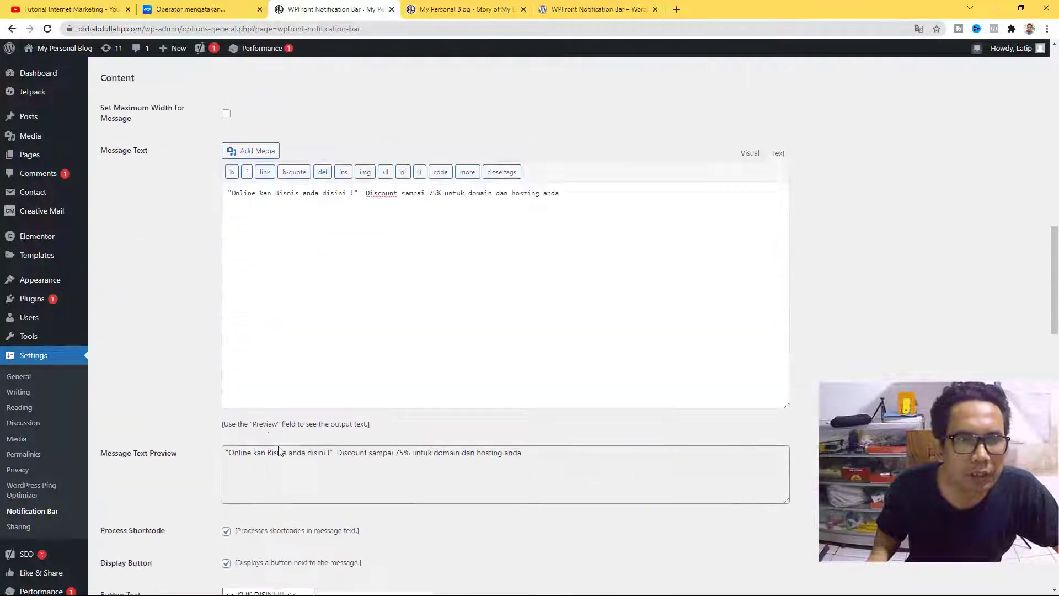
scroll(279, 450, "up", 2)
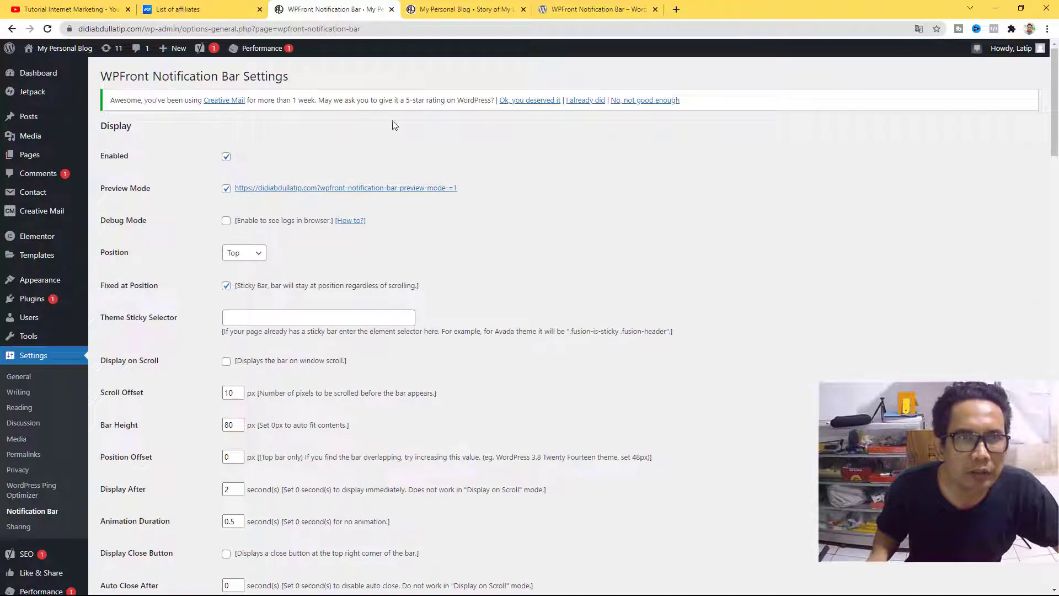
scroll(451, 199, "down", 15)
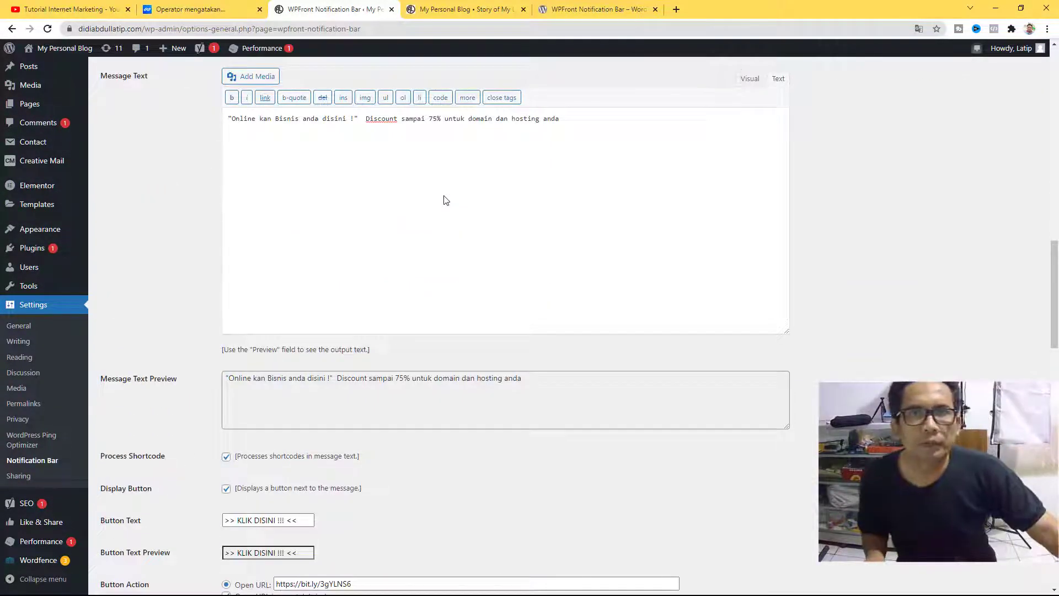
scroll(445, 197, "down", 3)
scroll(445, 196, "down", 15)
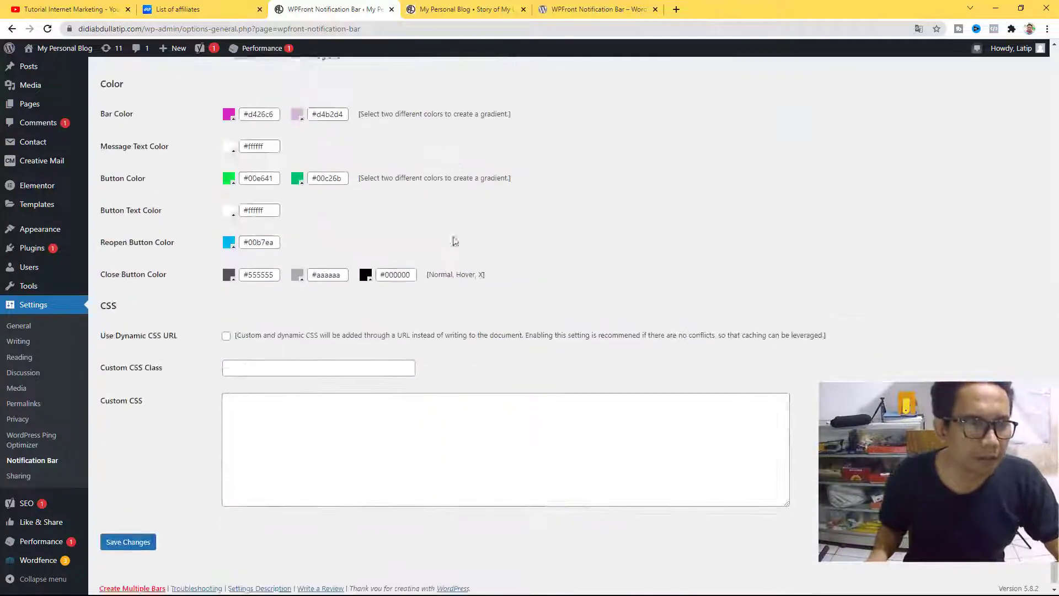
Check the notification bar on the blog homepage and review the feature list on the plugin's WordPress.org page.
left_click(466, 9)
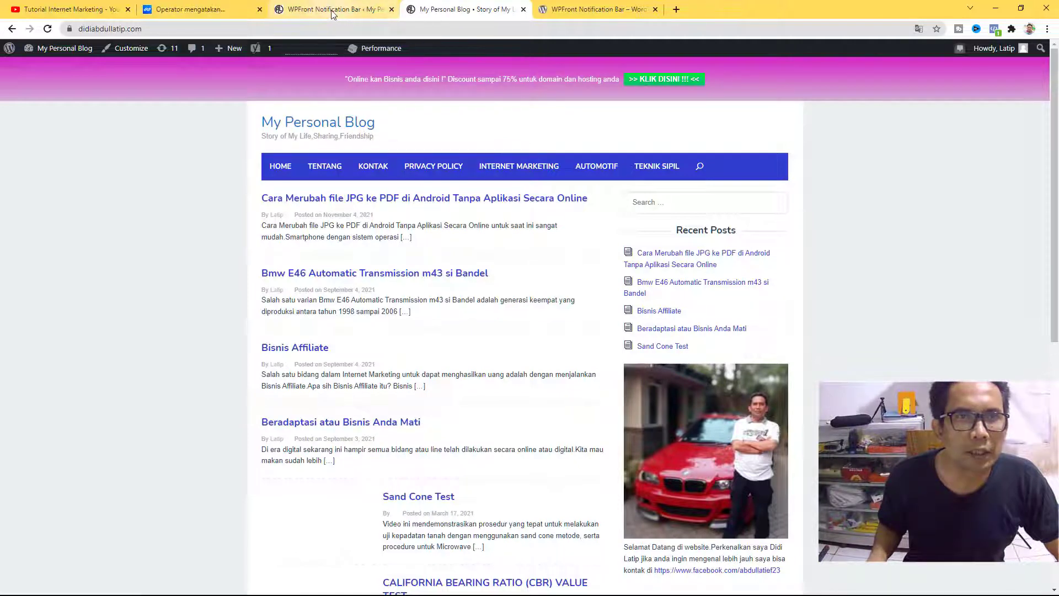
left_click(596, 9)
scroll(510, 423, "down", 4)
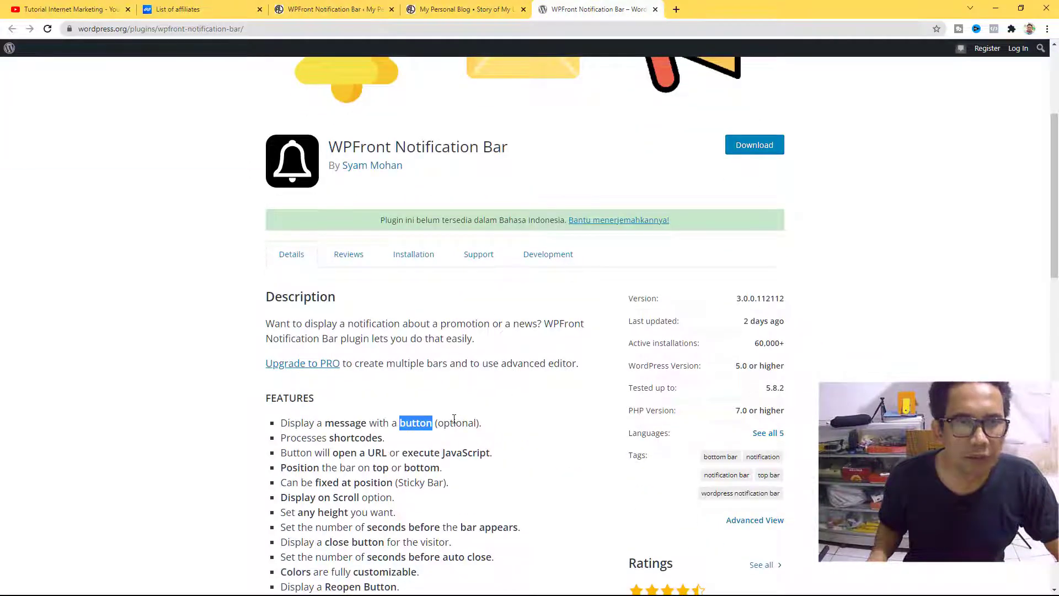
scroll(485, 367, "down", 3)
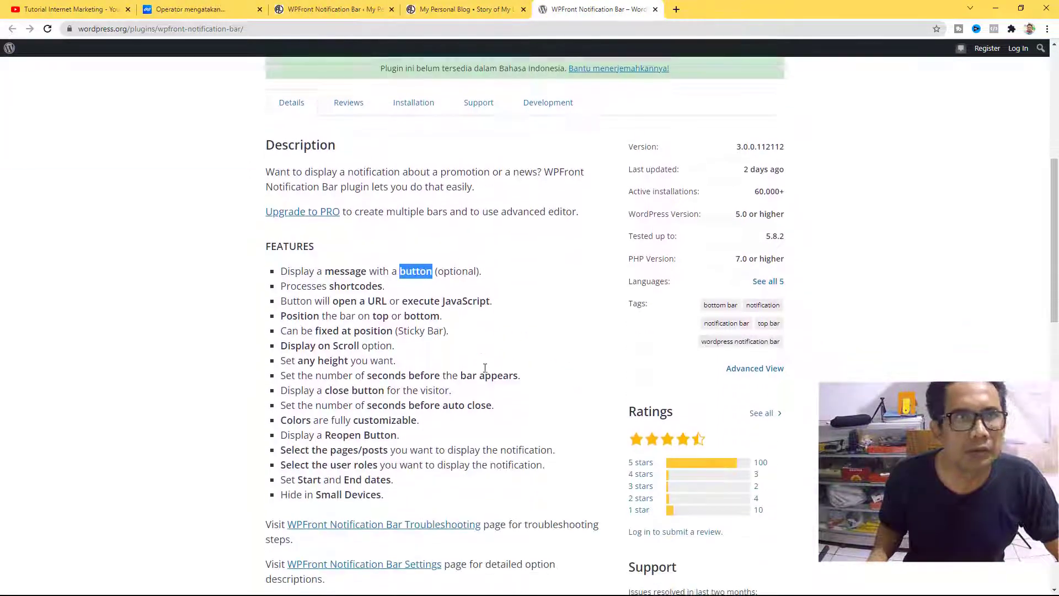
scroll(485, 367, "down", 4)
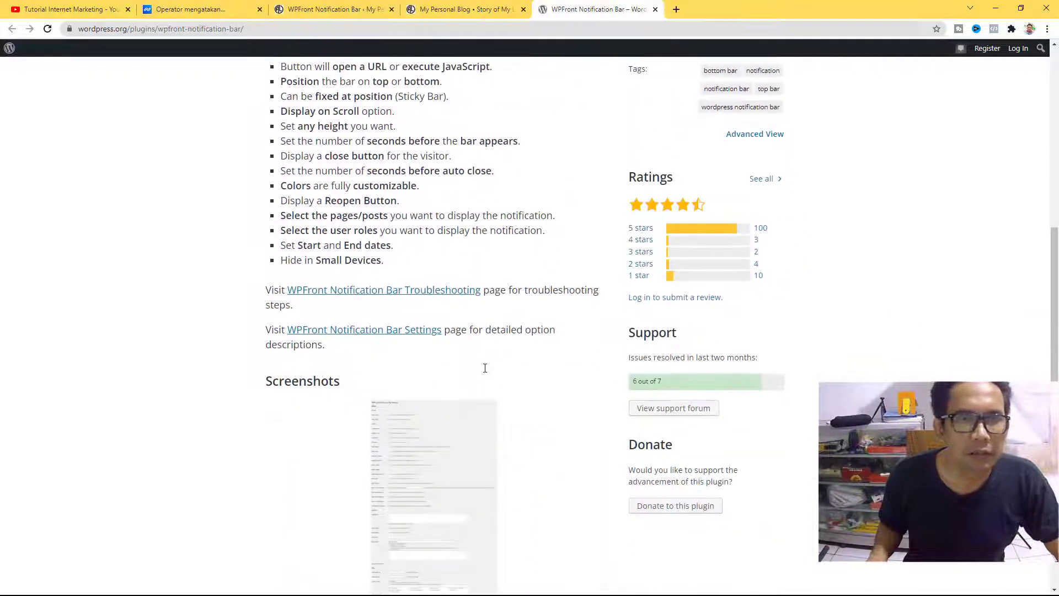